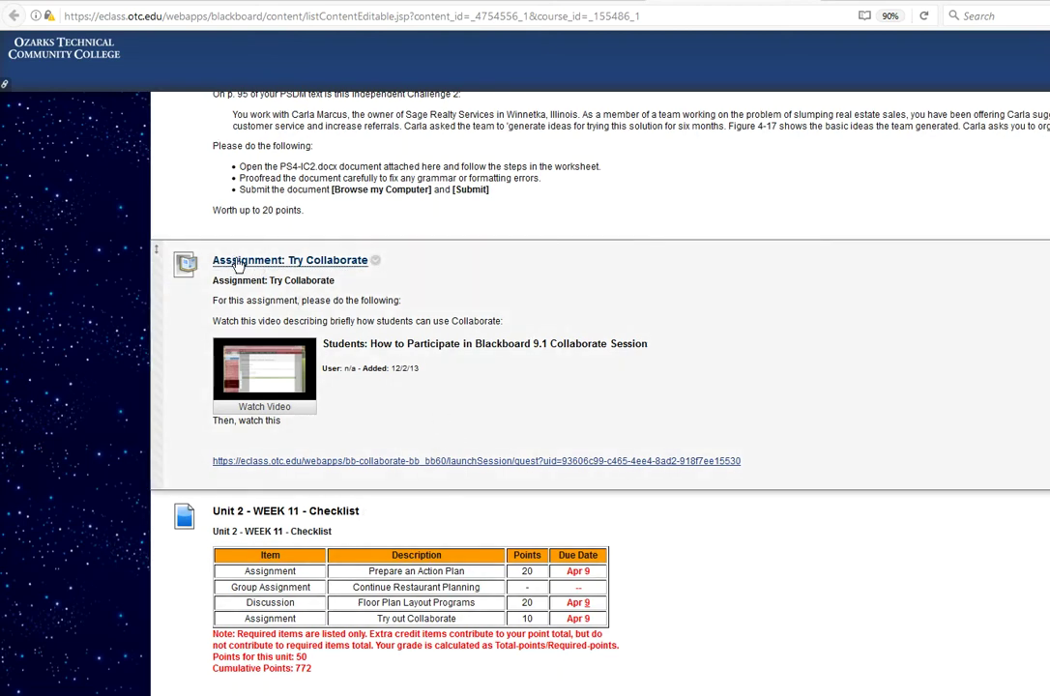
Step: Join the Collaborate session from the Try Collaborate assignment link, opening meeting.collab with the Blackboard Collaborate Launcher and allowing it to run
click(400, 469)
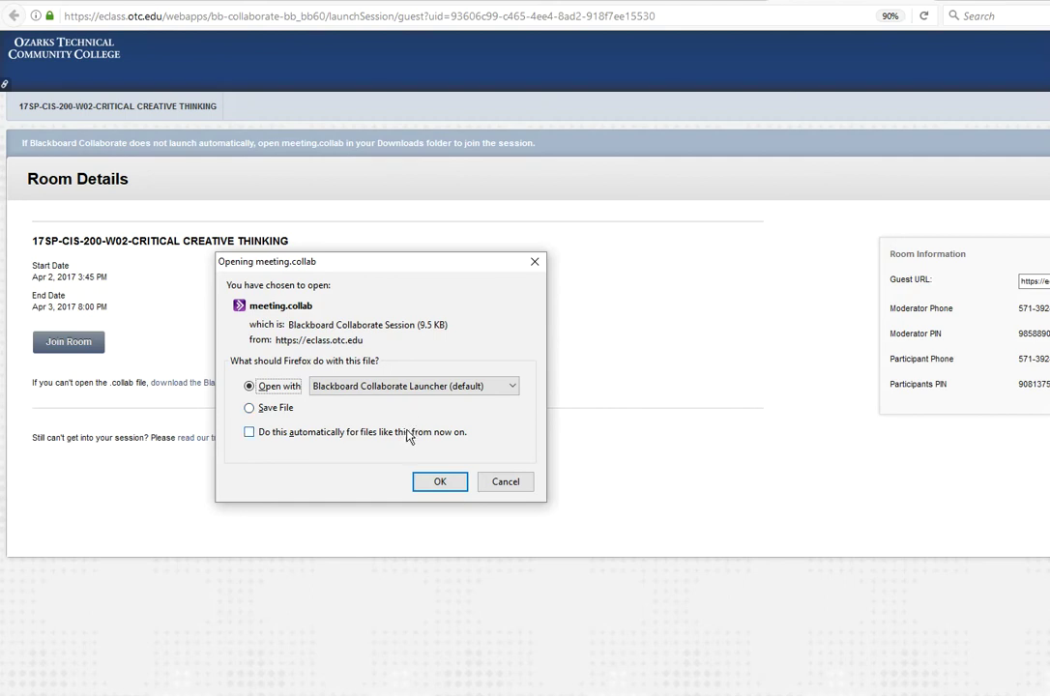
click(435, 482)
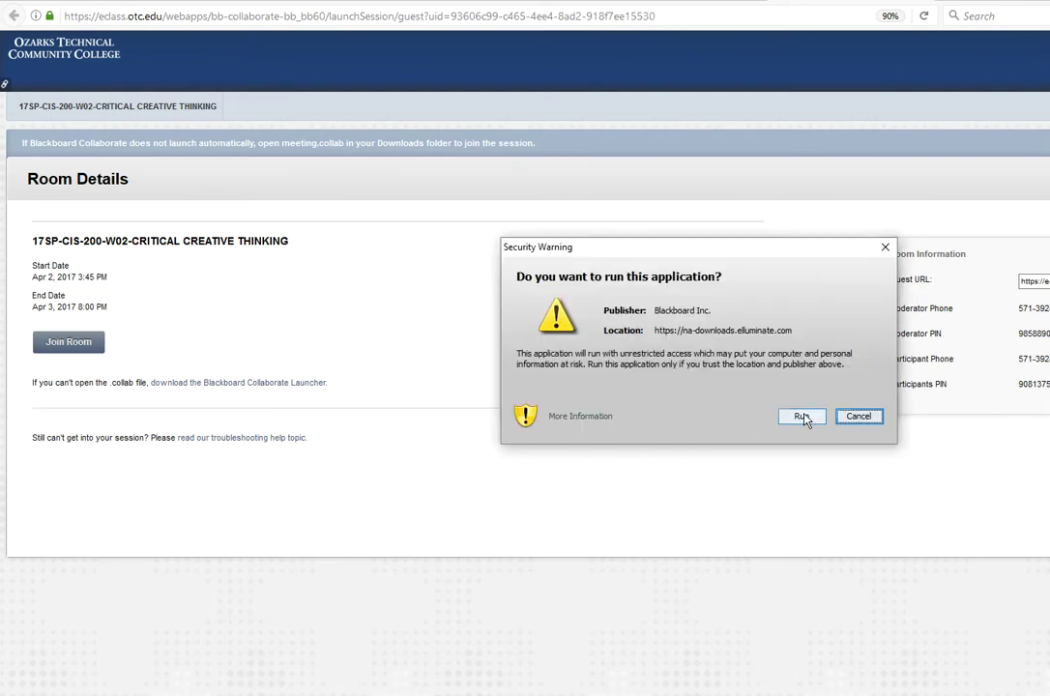
click(802, 416)
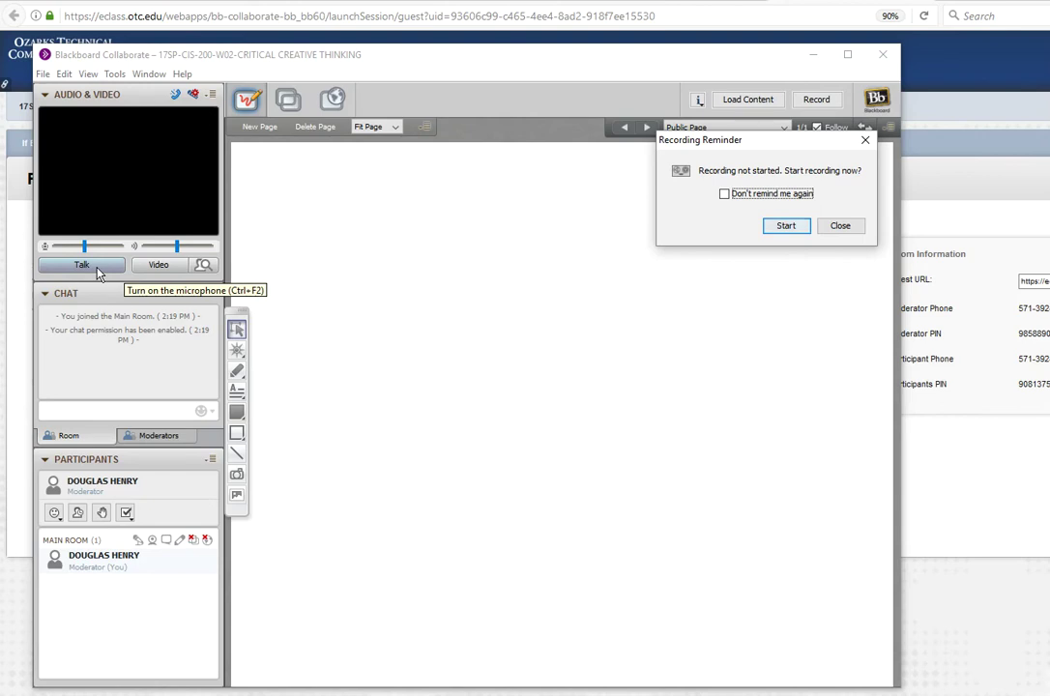
Step: Turn on the microphone and send the message "hello" in the room chat
click(96, 275)
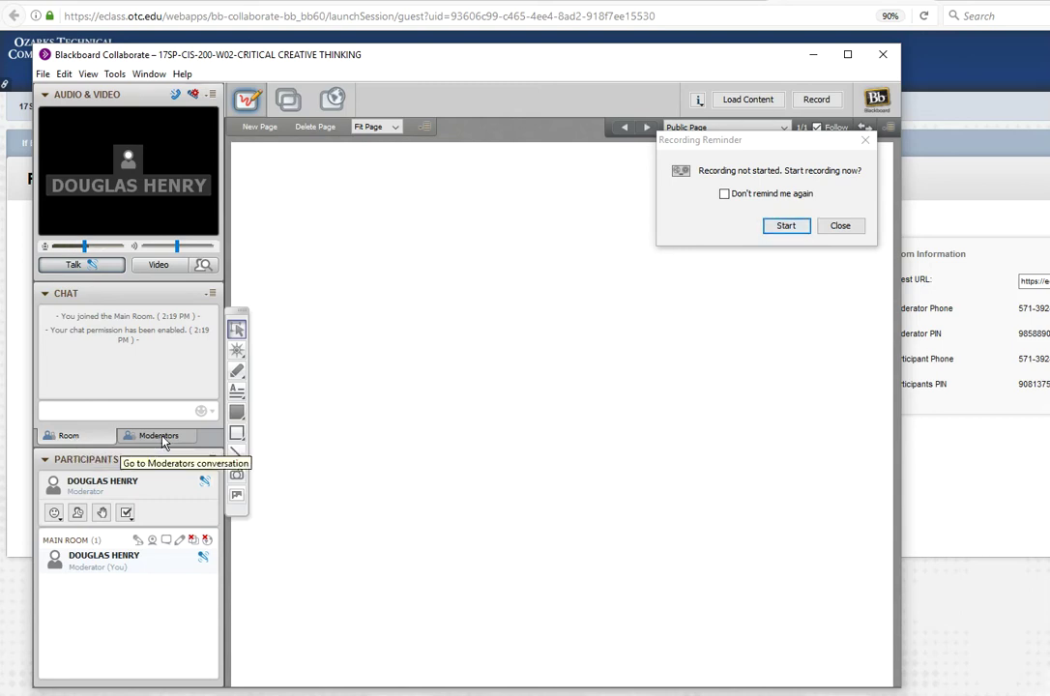
click(100, 411)
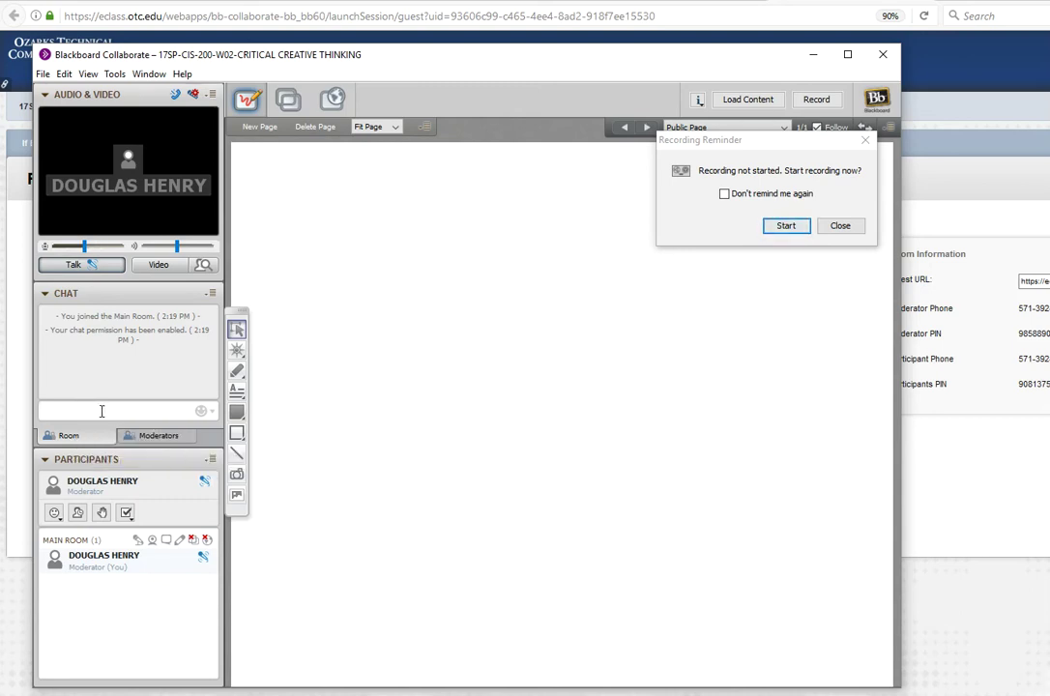
text(hello)
key(Return)
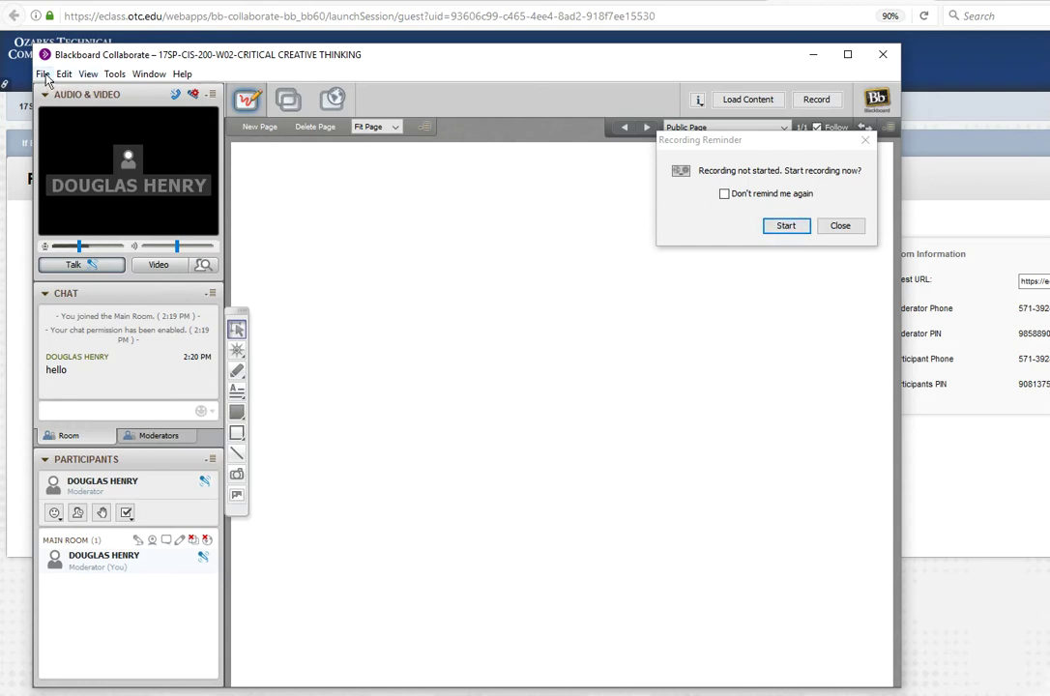
click(44, 75)
mouse_move(92, 128)
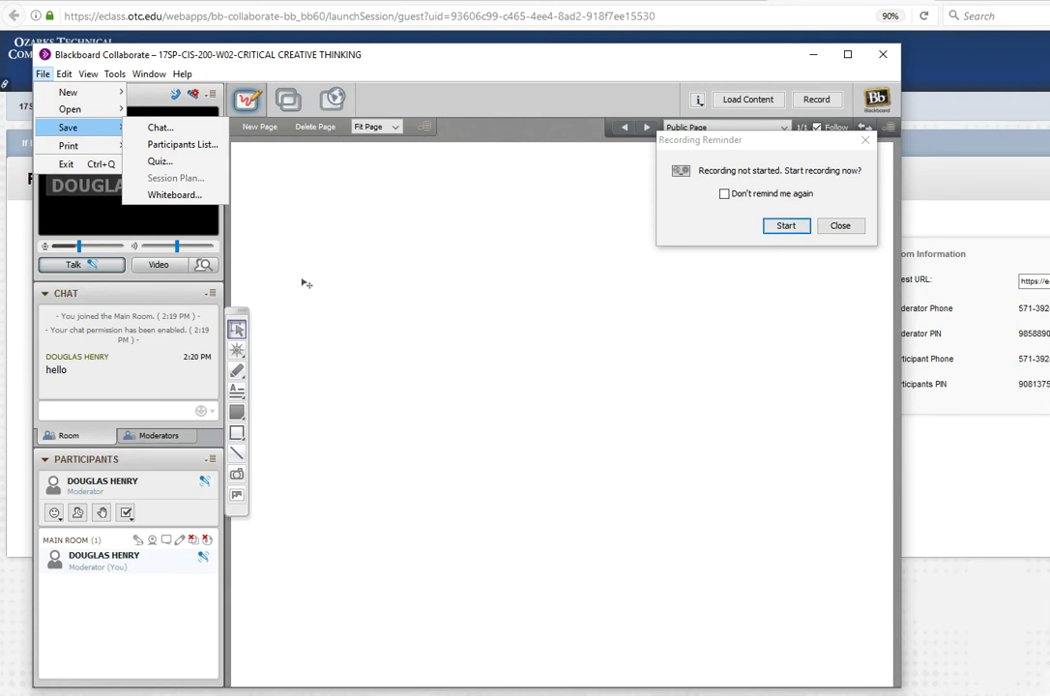
click(385, 109)
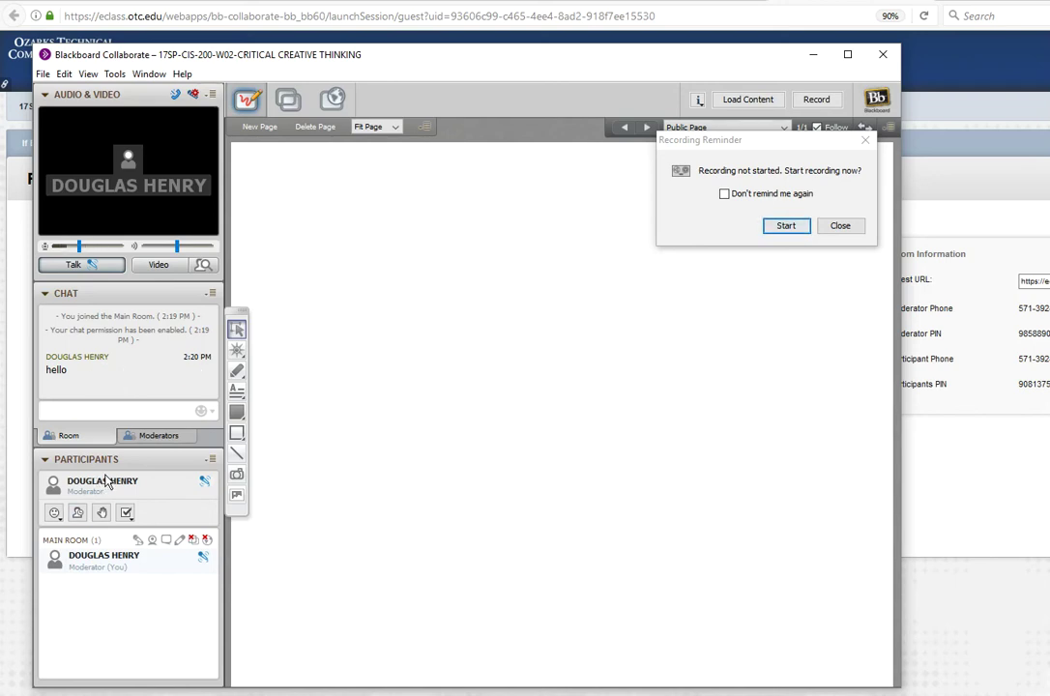
Step: Turn off the microphone and set up Speakers (3- USB PnP Sound Device) as audio output in the Audio Setup Wizard, accepting the test volume
mouse_move(158, 571)
click(195, 98)
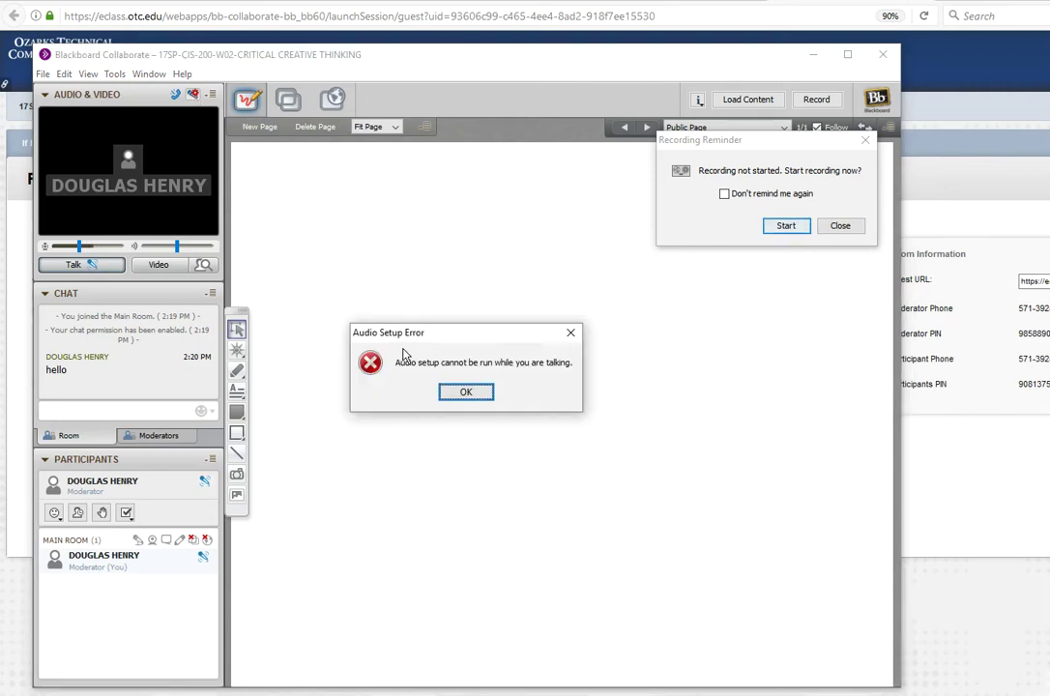
click(476, 394)
click(71, 267)
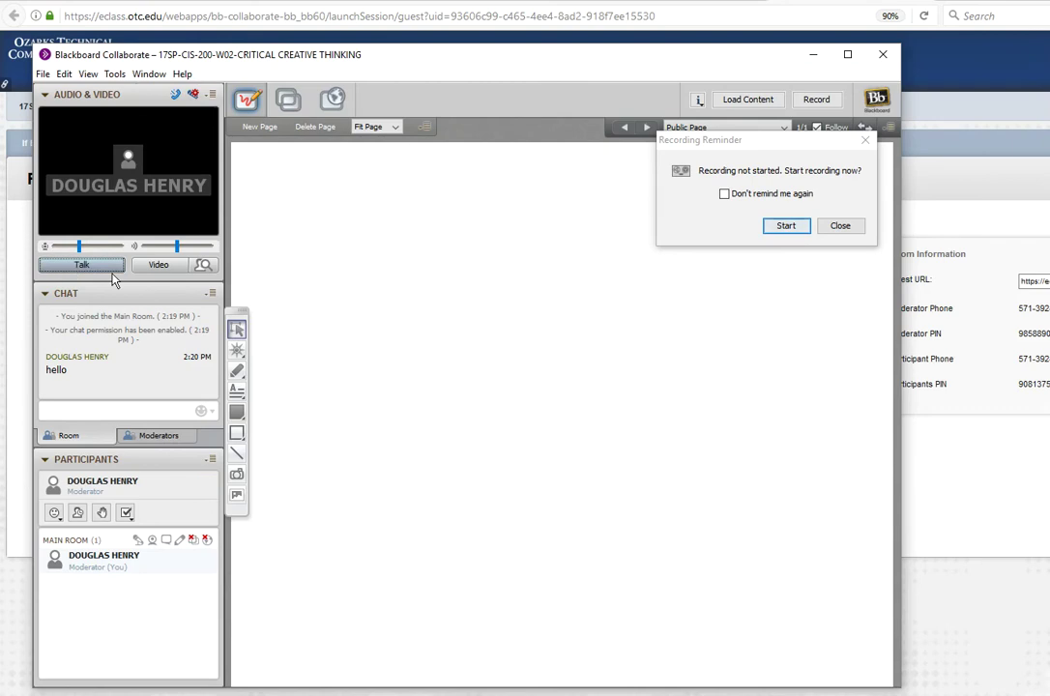
click(193, 93)
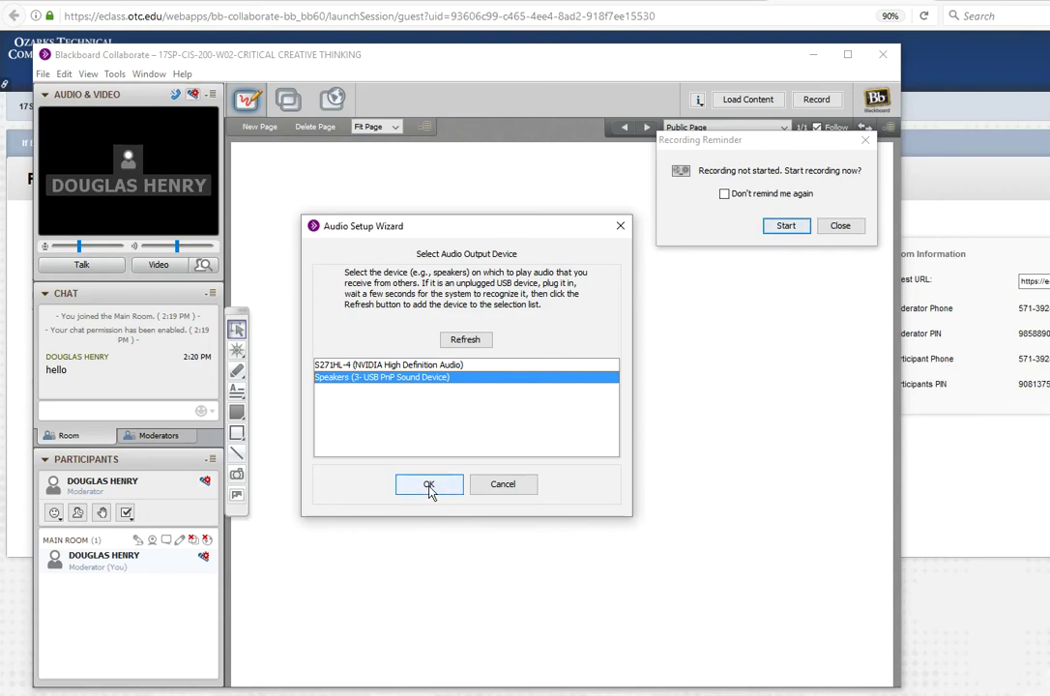
click(431, 494)
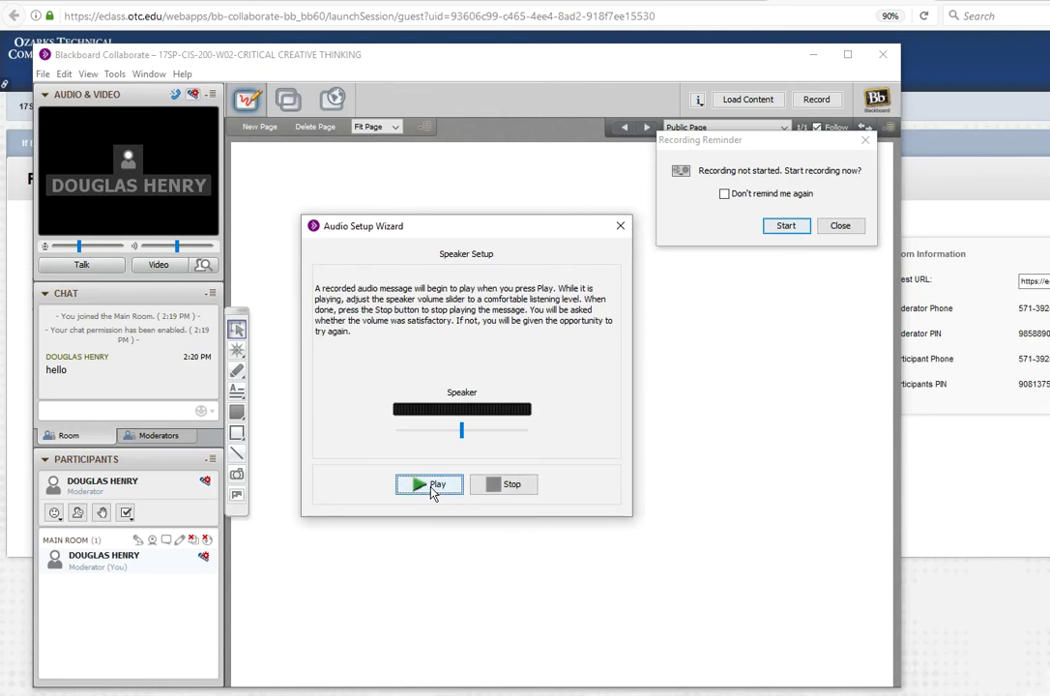
click(417, 490)
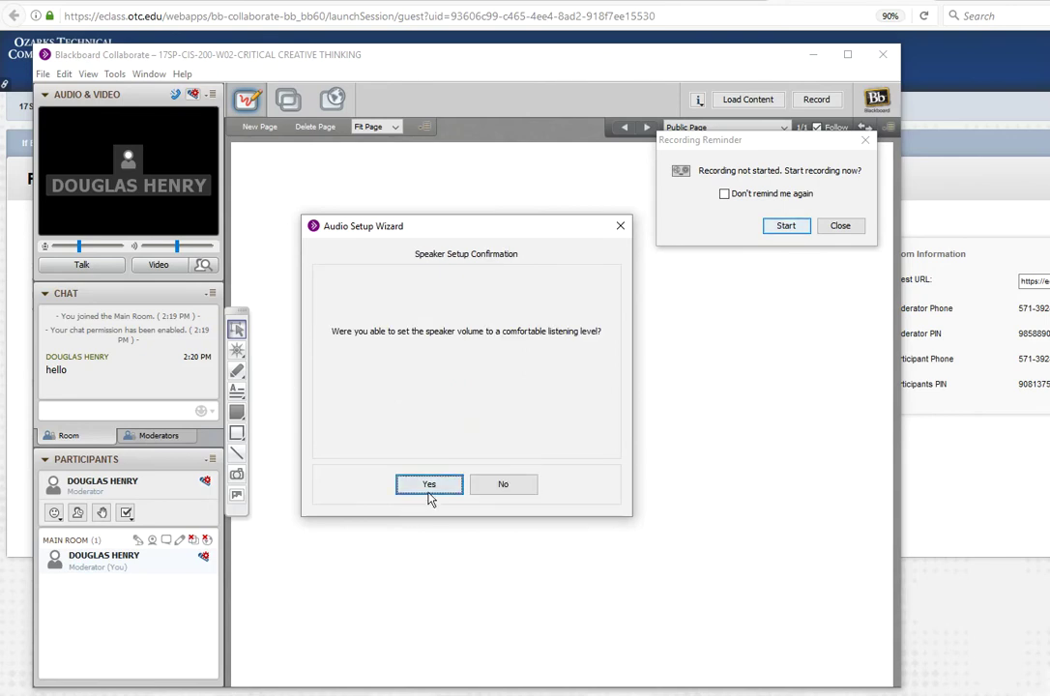
click(430, 494)
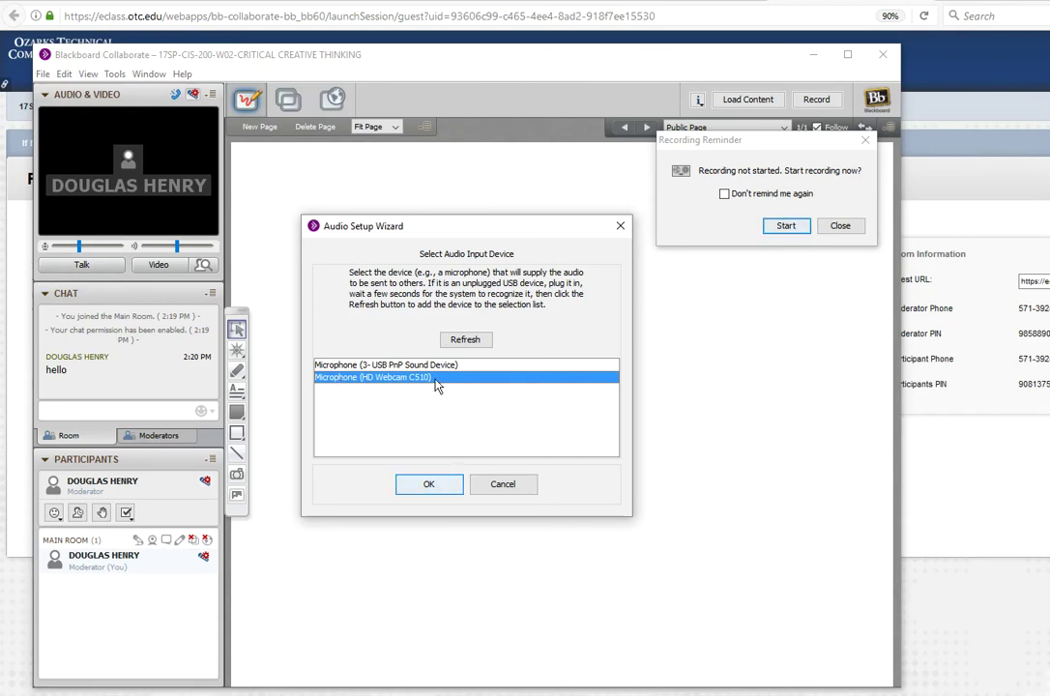
Step: Set up Microphone (HD Webcam C510) as audio input with a test recording and playback, accept the quality and finish the wizard
click(428, 485)
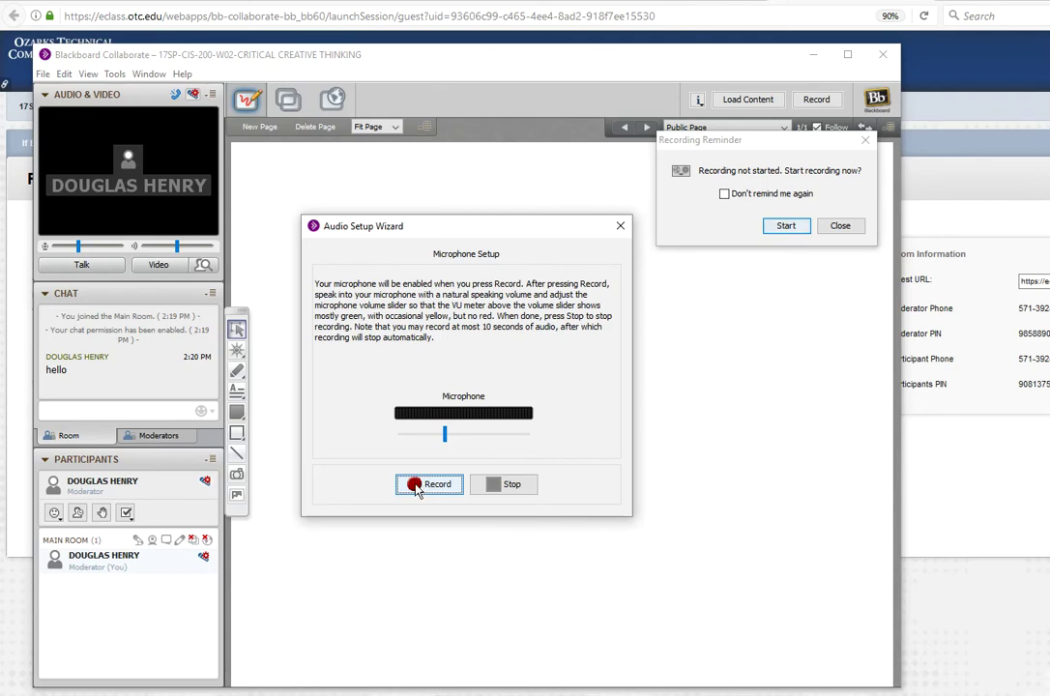
click(416, 489)
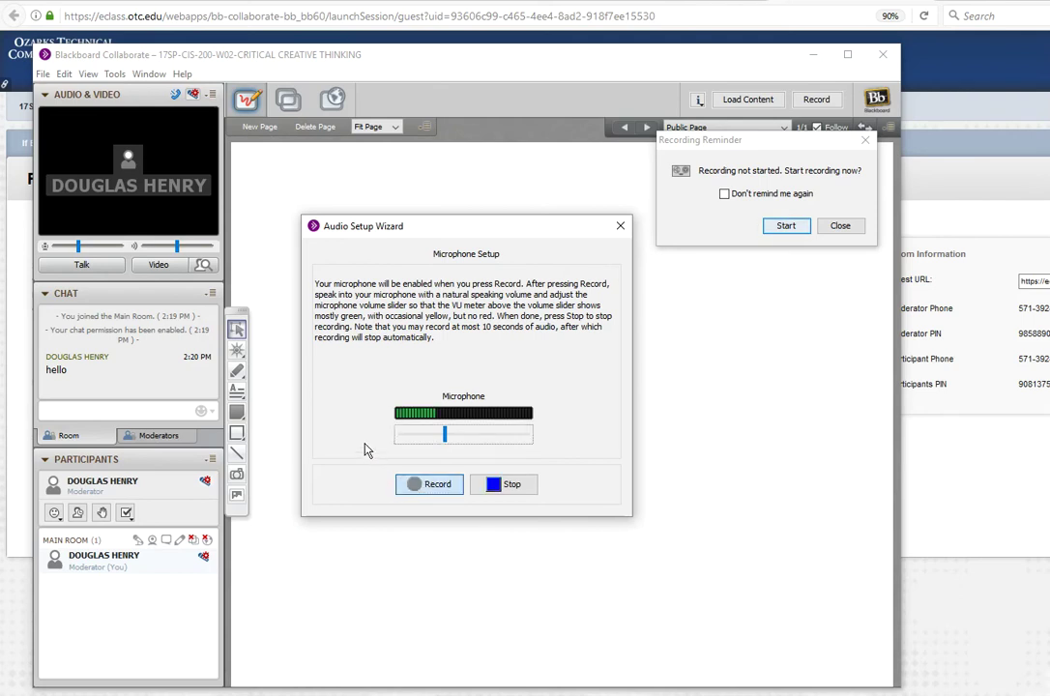
click(494, 487)
click(423, 487)
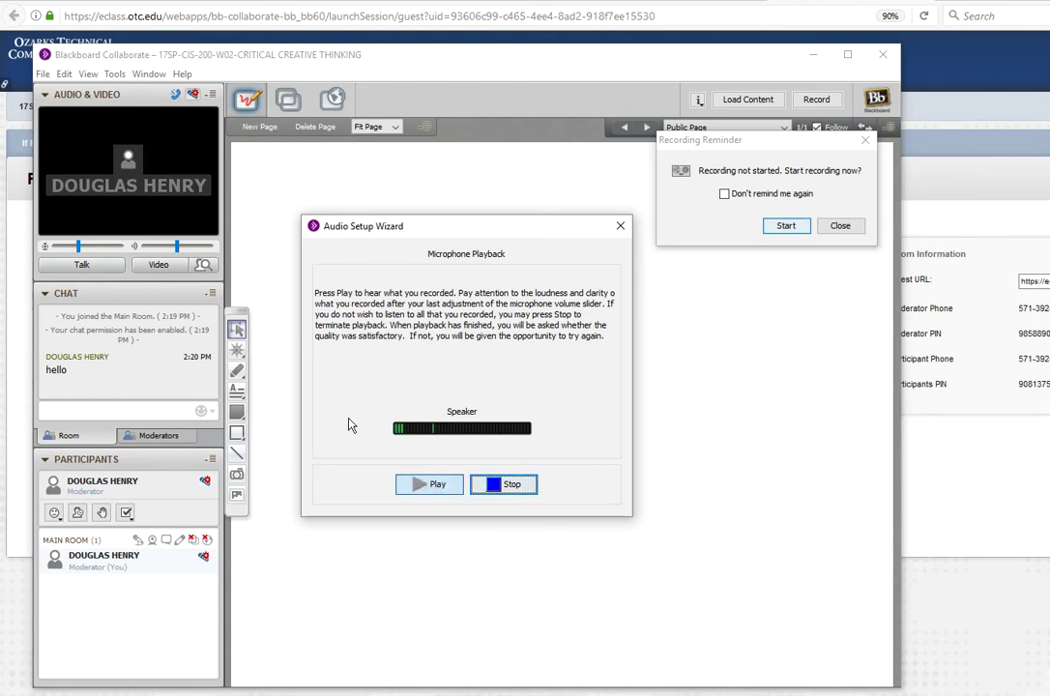
click(489, 486)
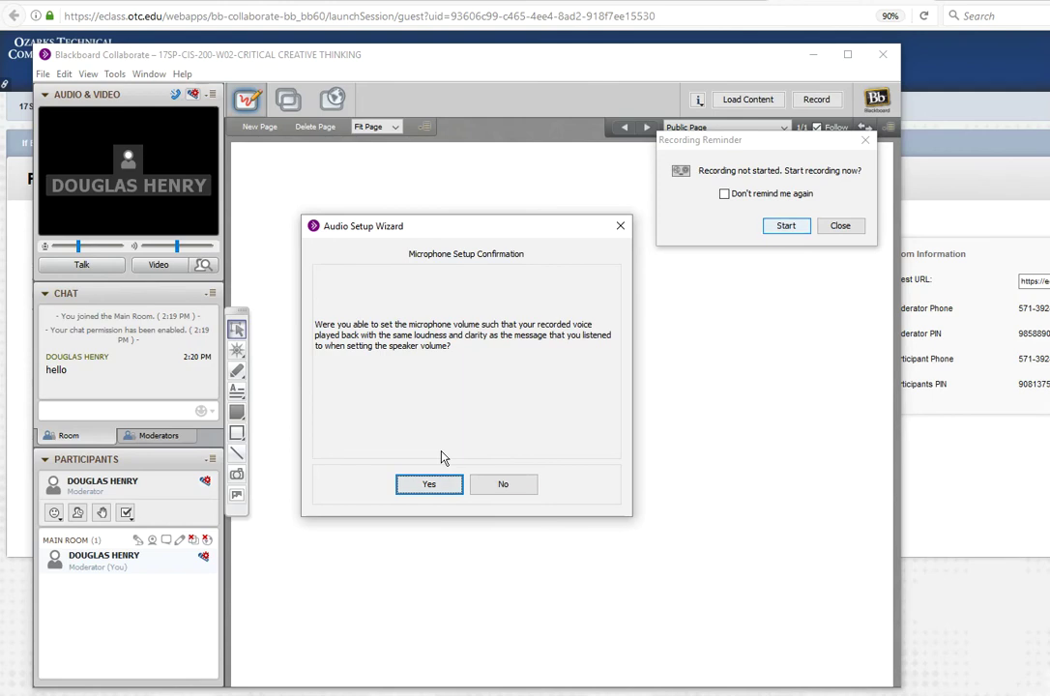
click(432, 486)
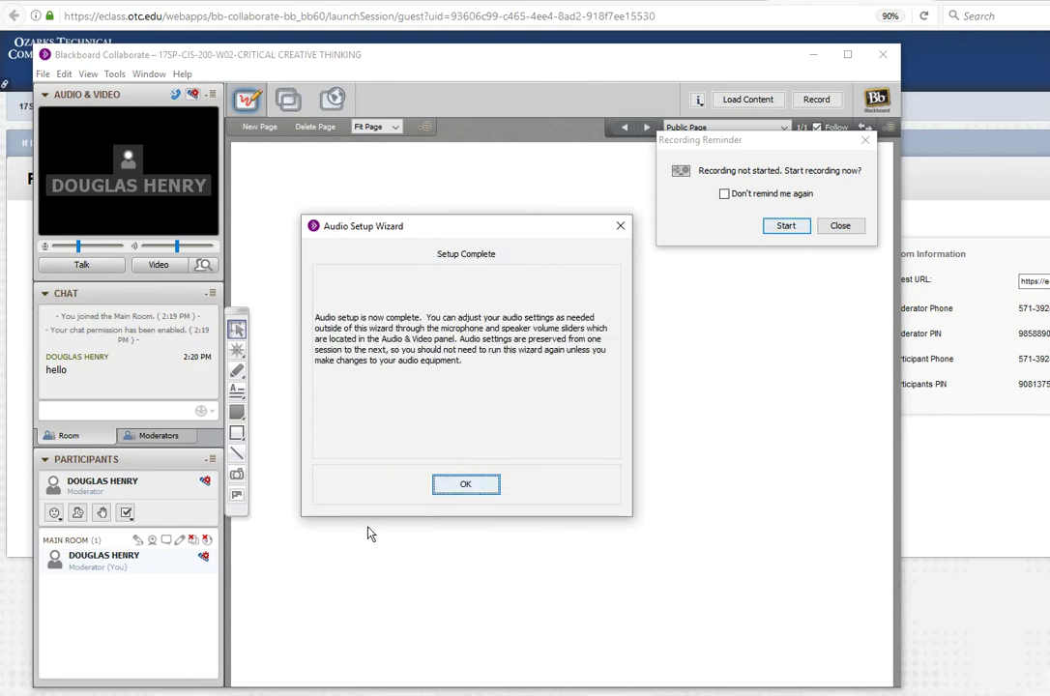
click(466, 486)
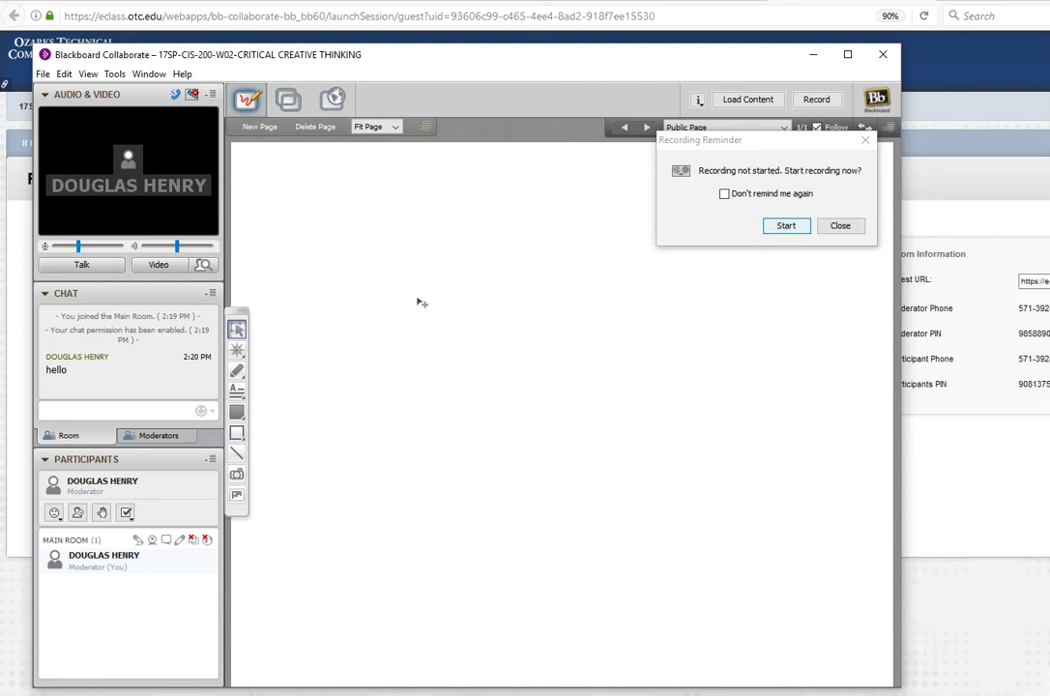
Step: Load the presentation mobile.pptx from the Desktop into the whiteboard and move the Page Explorer off the slide's main area
click(757, 97)
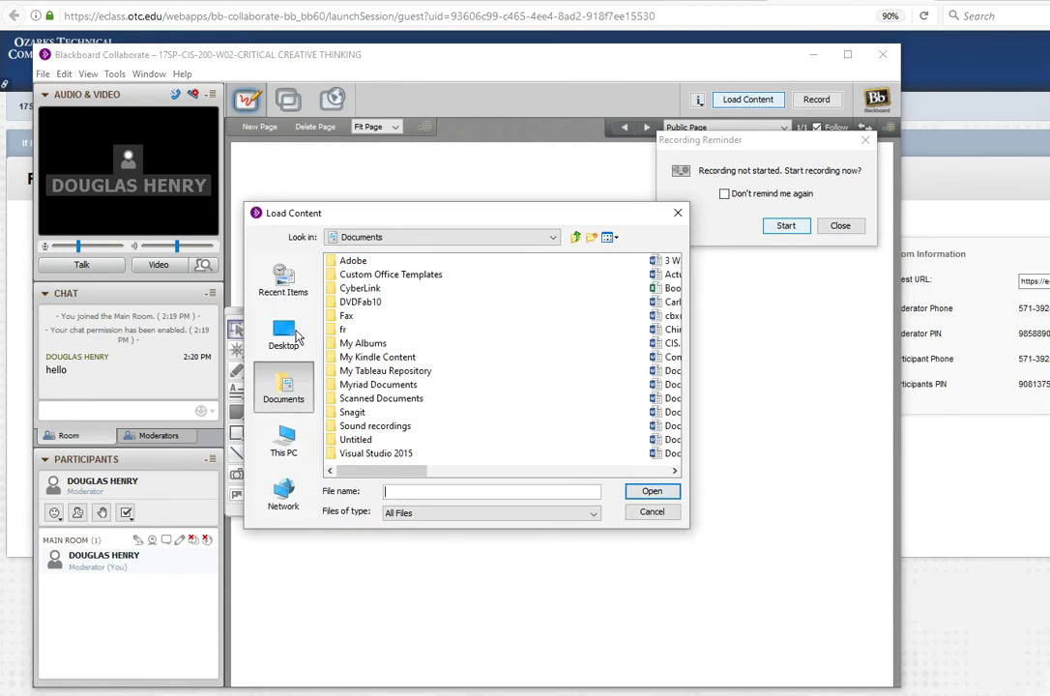
click(283, 334)
click(448, 495)
text(mobile.pptx)
key(Return)
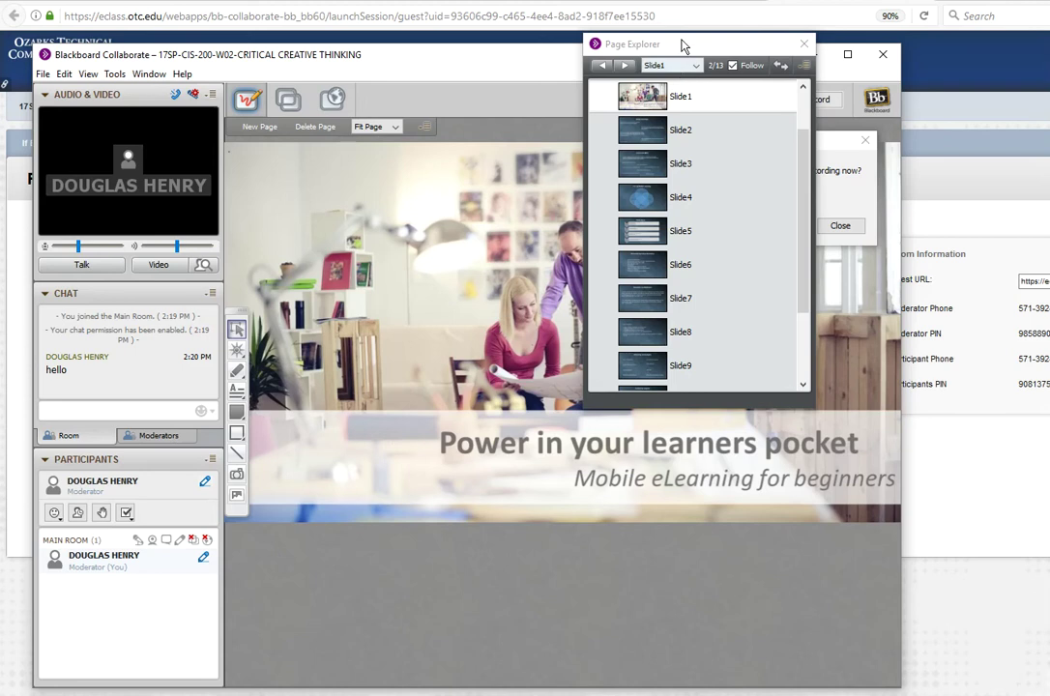
drag(683, 50, 920, 317)
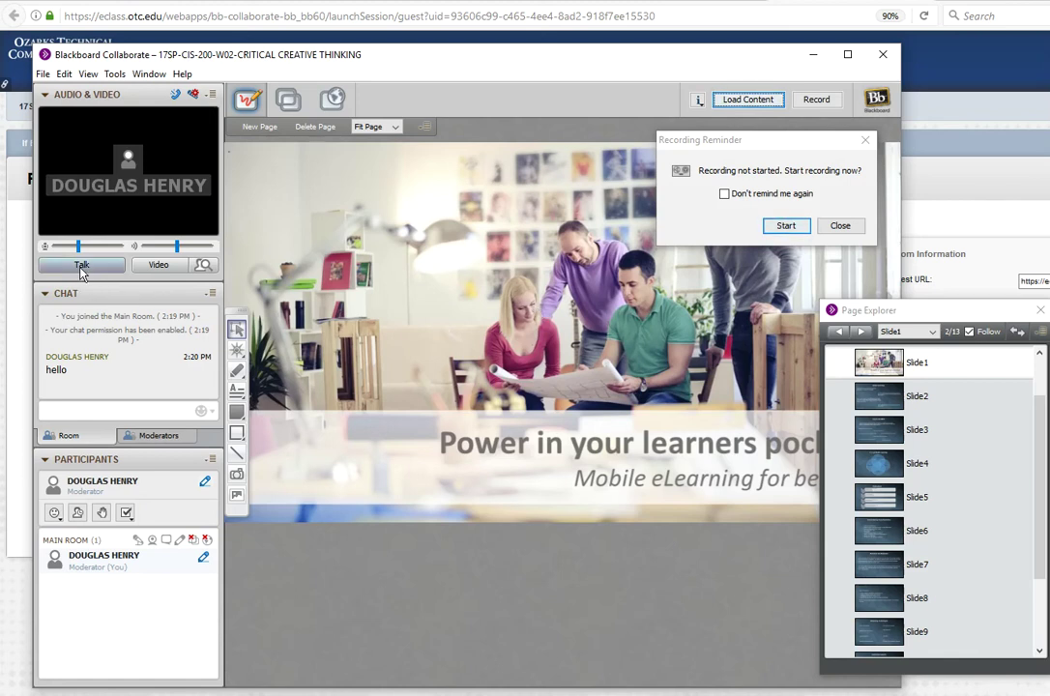
Step: Turn the microphone back on and start recording the session
click(81, 267)
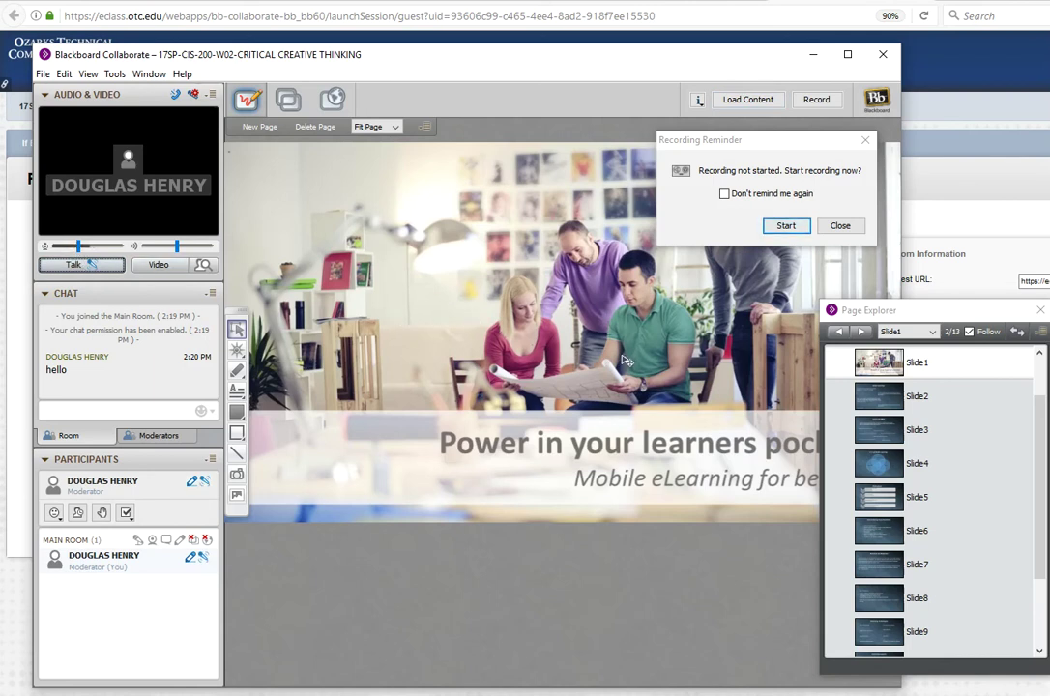
click(786, 228)
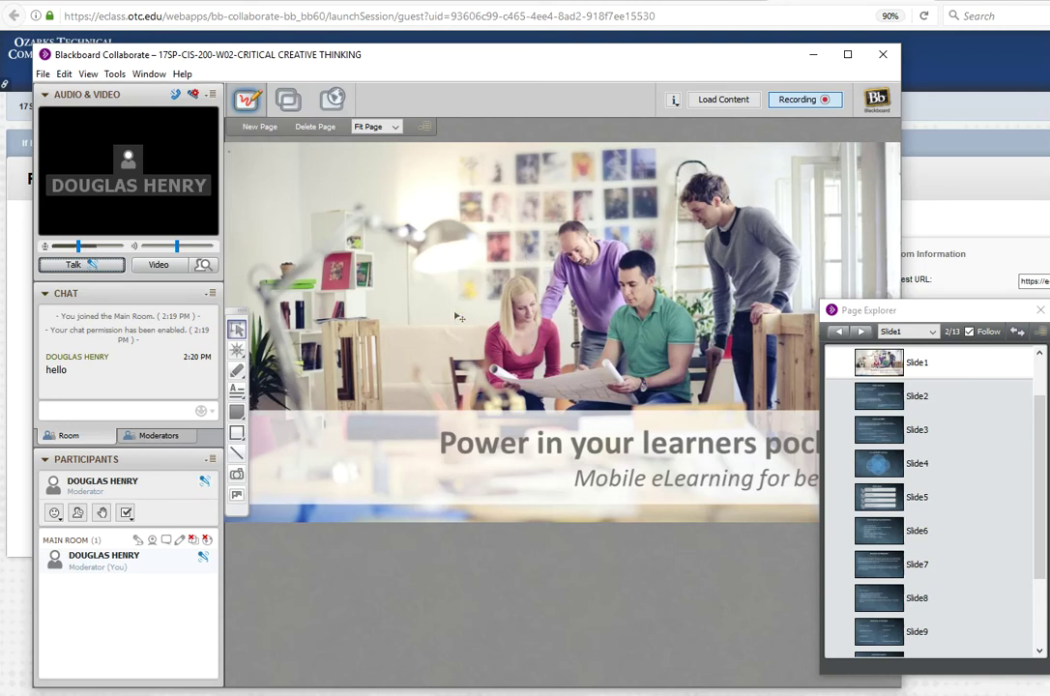
Step: Present Slide2, Slide3 and Slide4 in turn, and stop the session recording
click(881, 399)
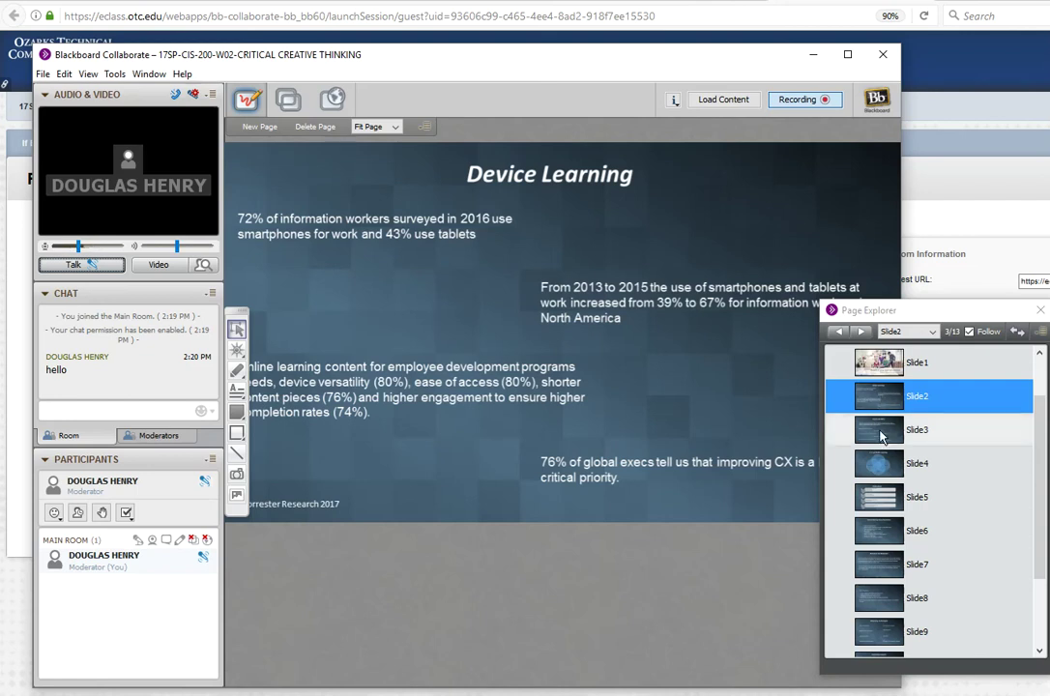
click(882, 433)
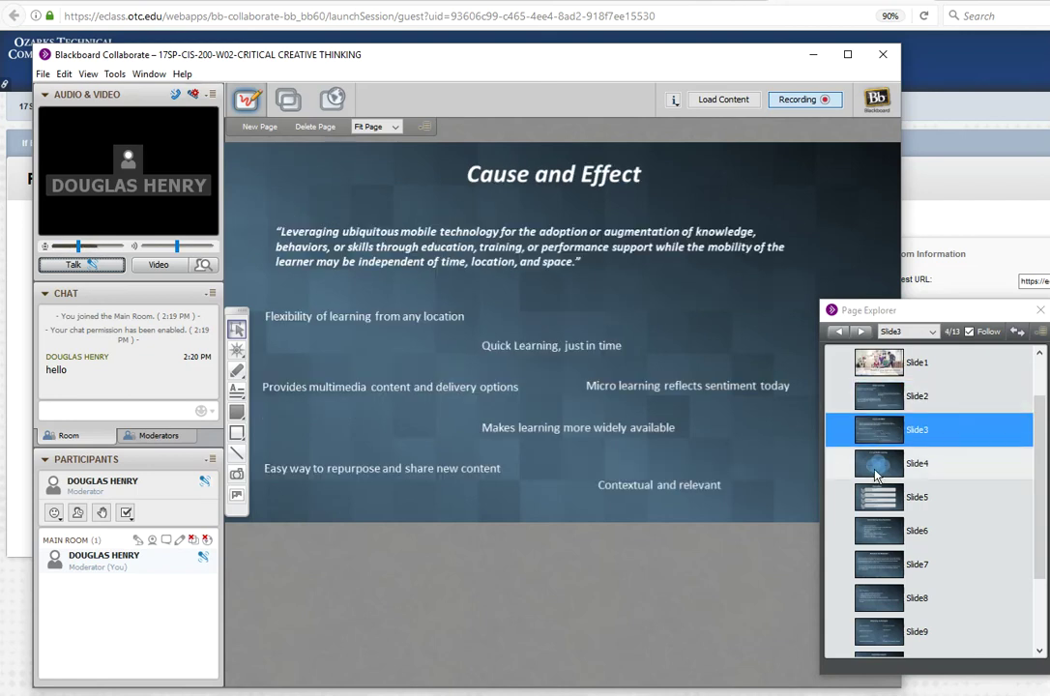
click(876, 465)
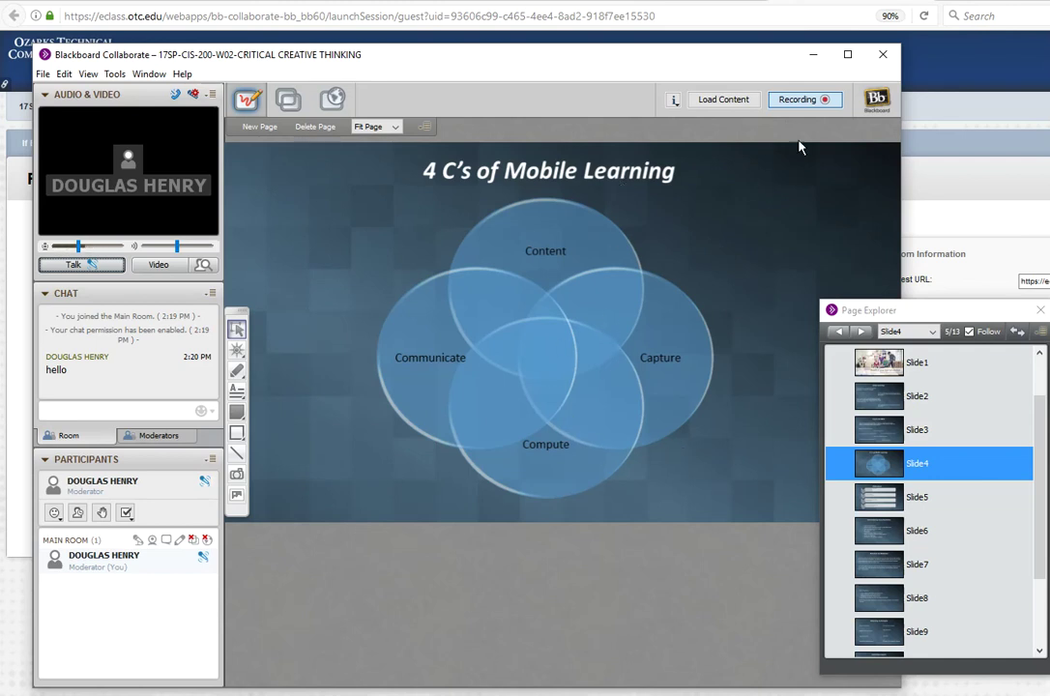
click(797, 101)
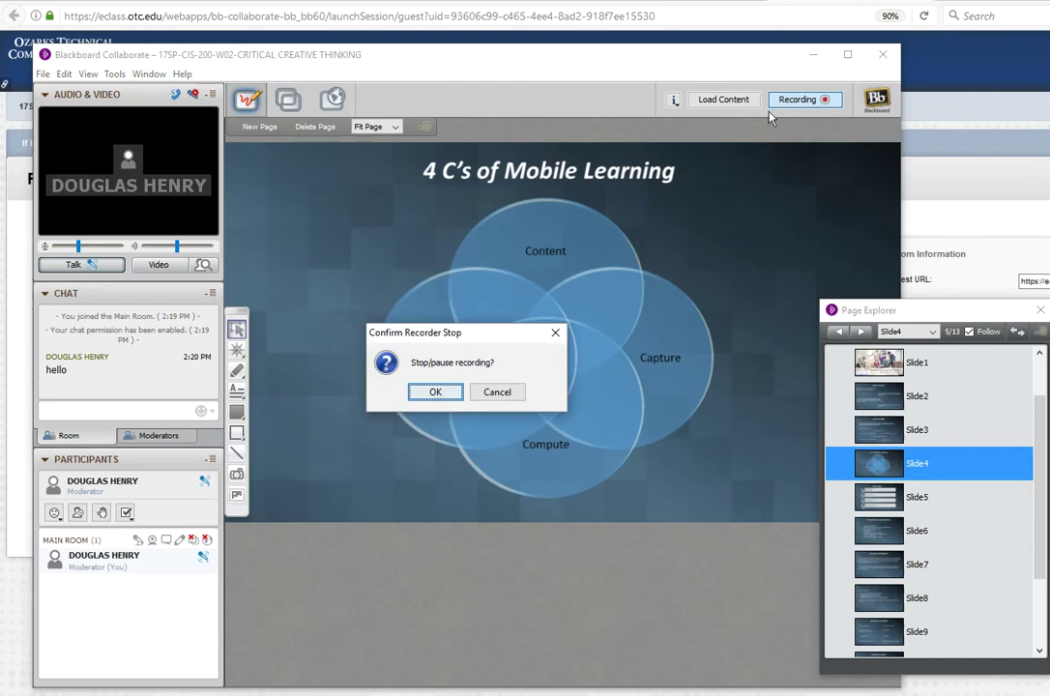
click(435, 392)
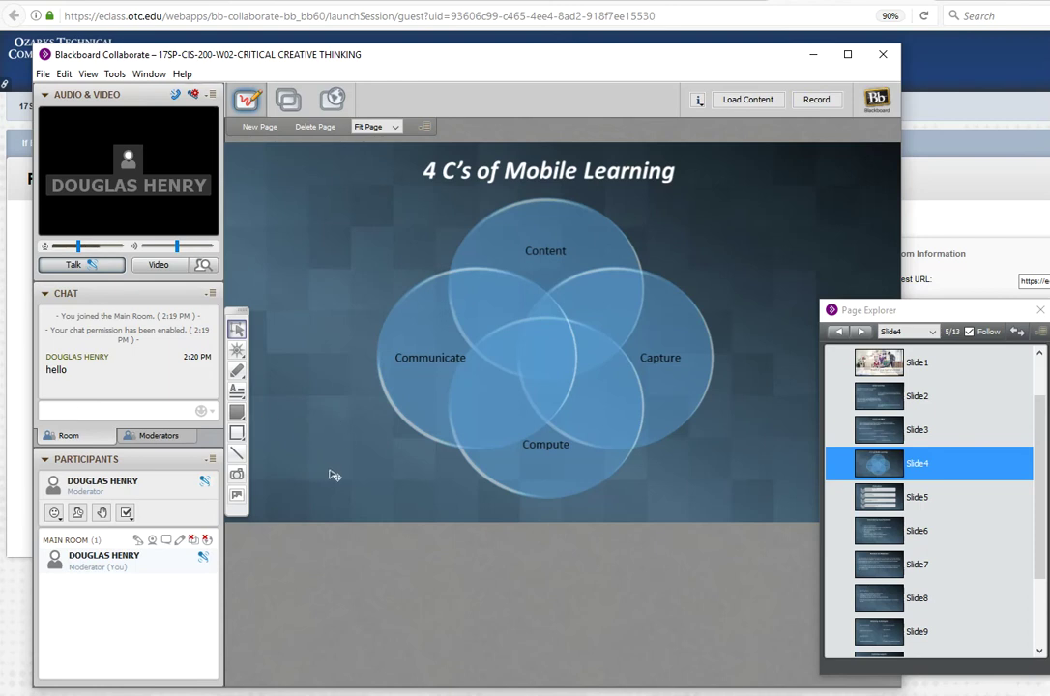
Step: Leave the Collaborate session, confirm the exit and close its window
click(883, 56)
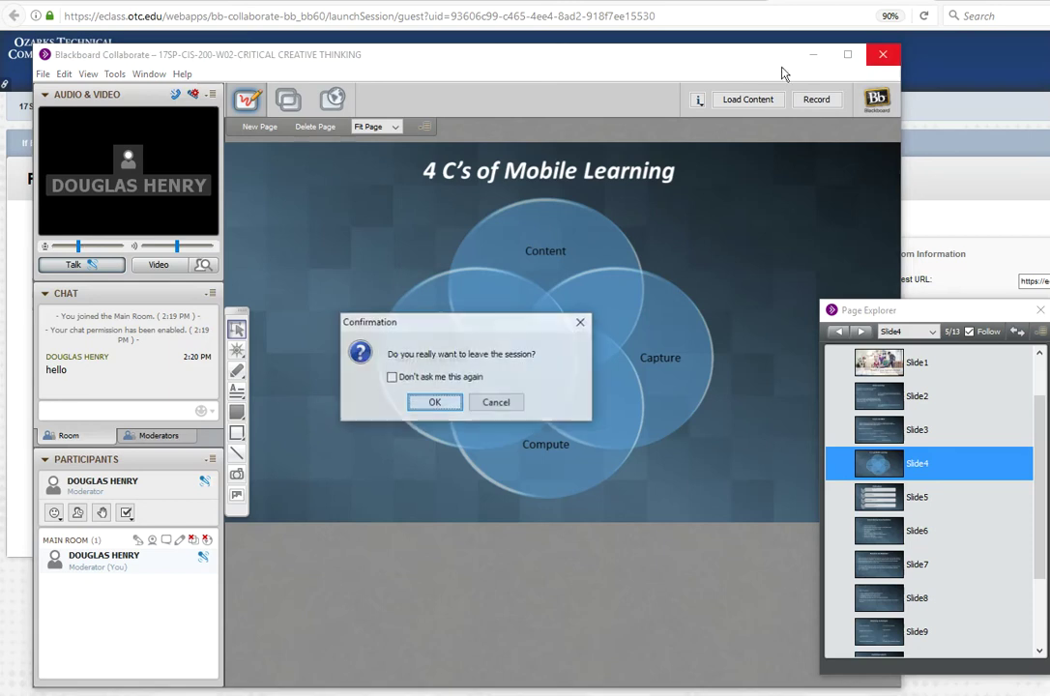
click(435, 405)
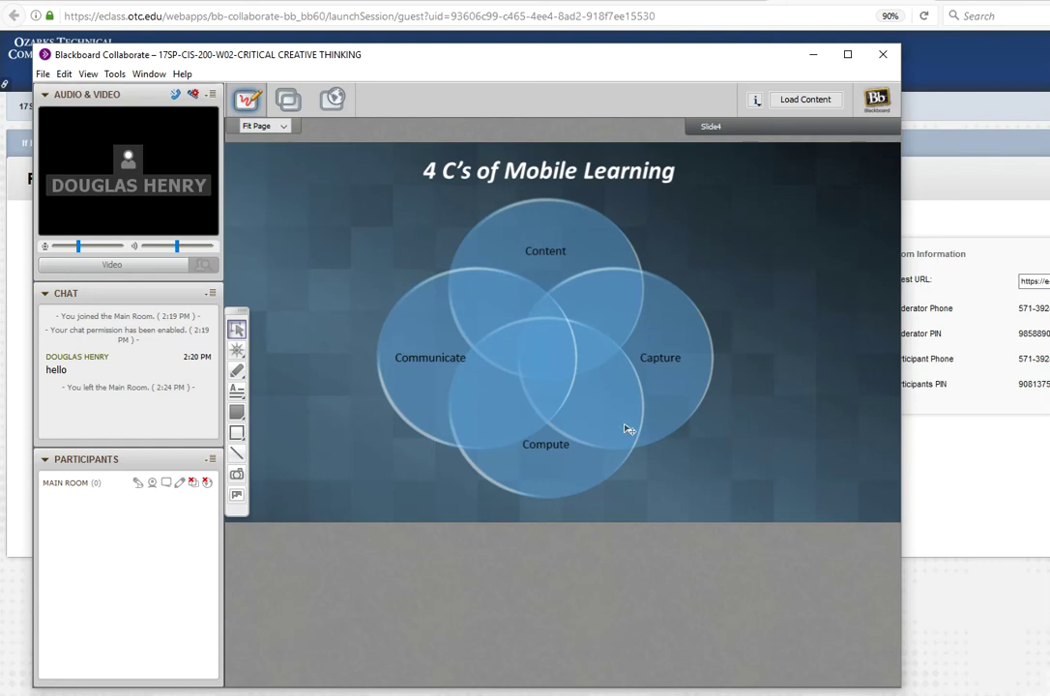
click(882, 55)
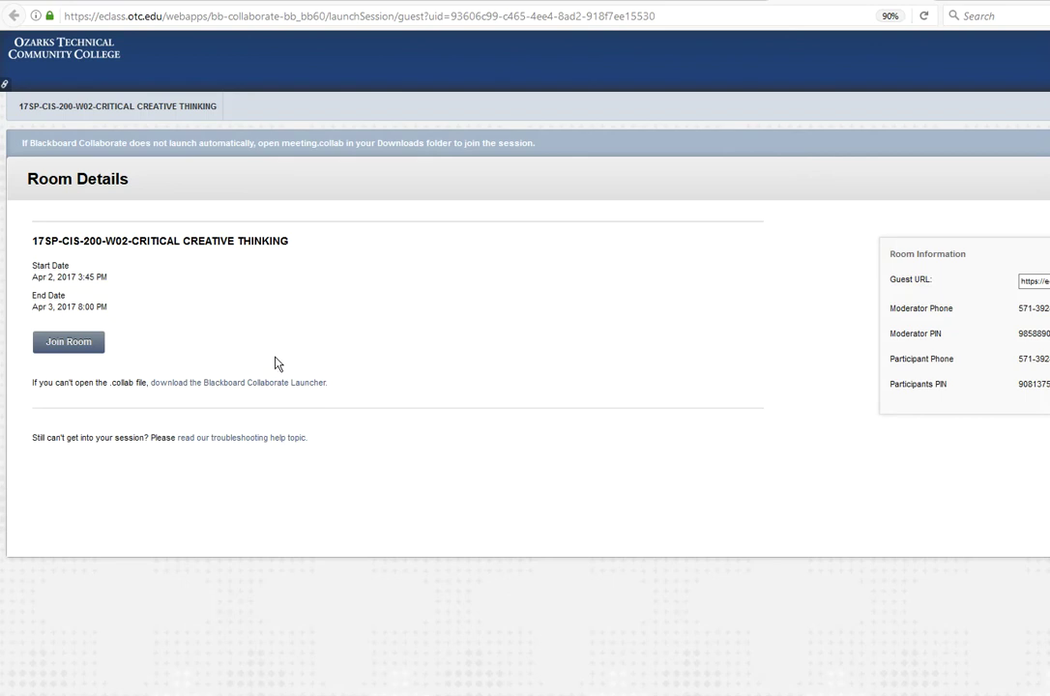
Step: Cancel the meeting.collab download and close the Room Details page to return to the Week 11 lesson content
key(alt+Left)
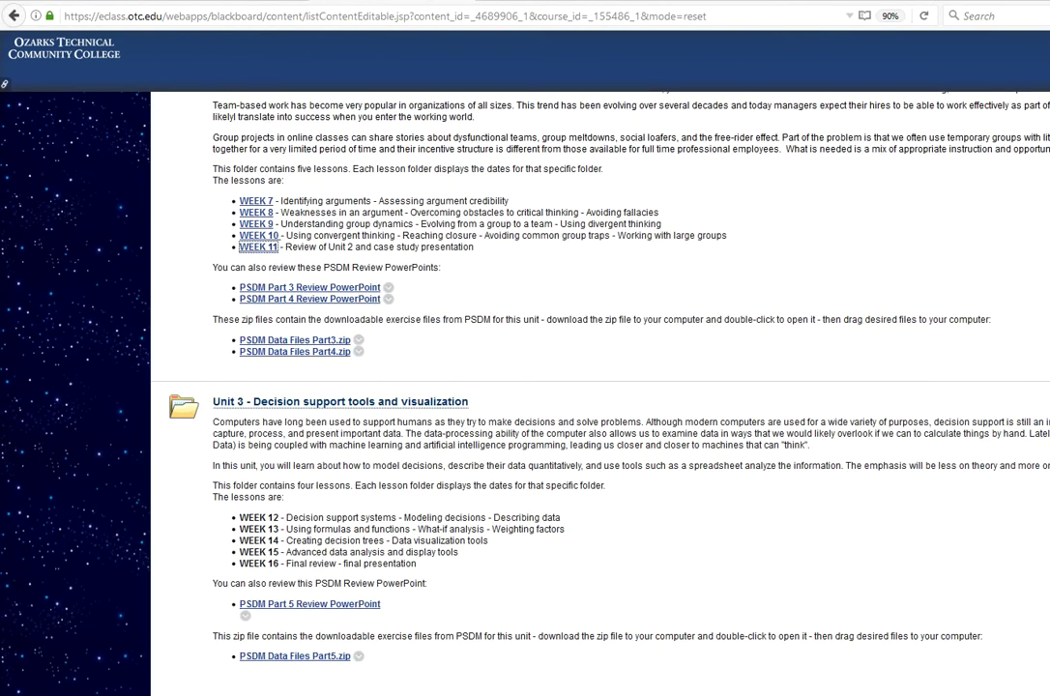
scroll(600, 386, up, 2)
key(alt+Right)
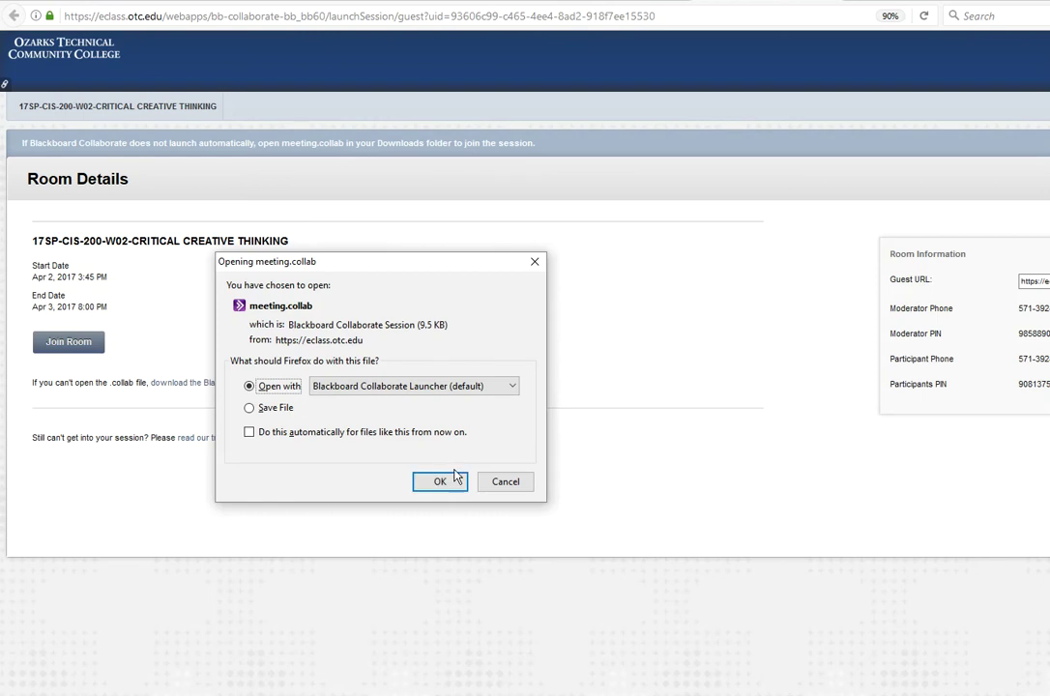
click(506, 482)
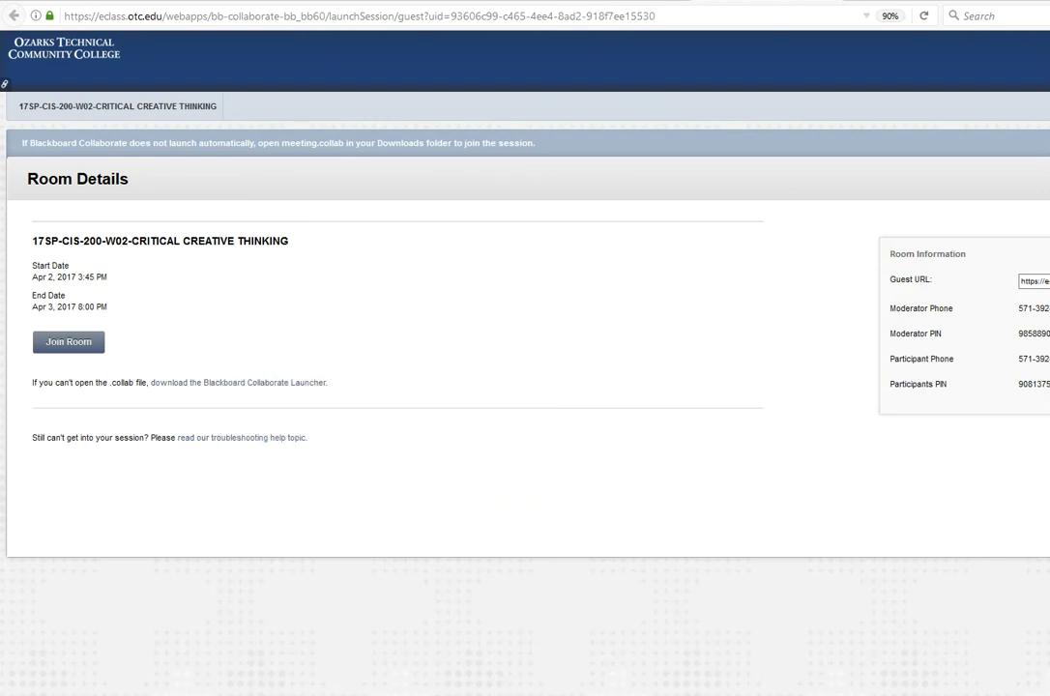
key(ctrl+w)
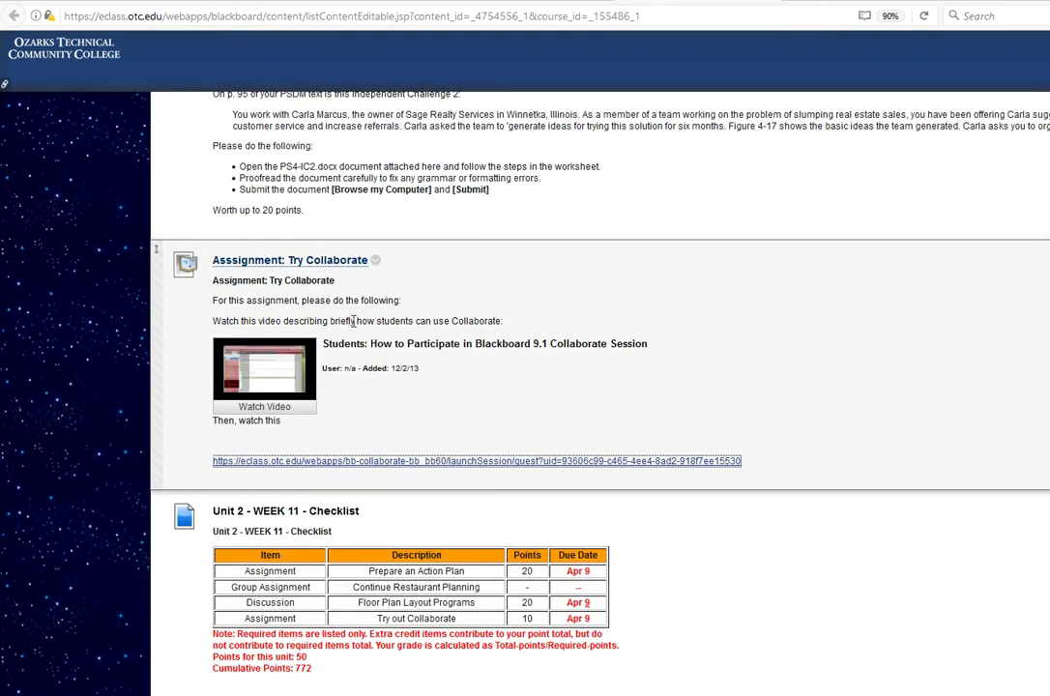
Step: Collapse the Content Collection and Course Tools sections of the course's Control Panel
scroll(263, 339, up, 7)
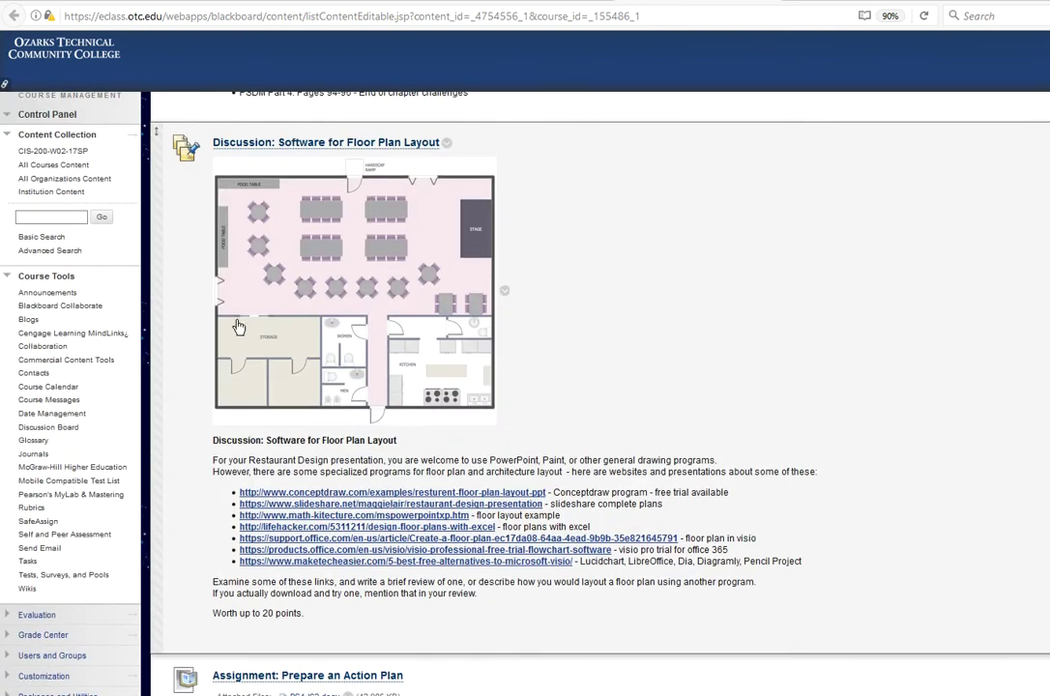
scroll(194, 227, up, 1)
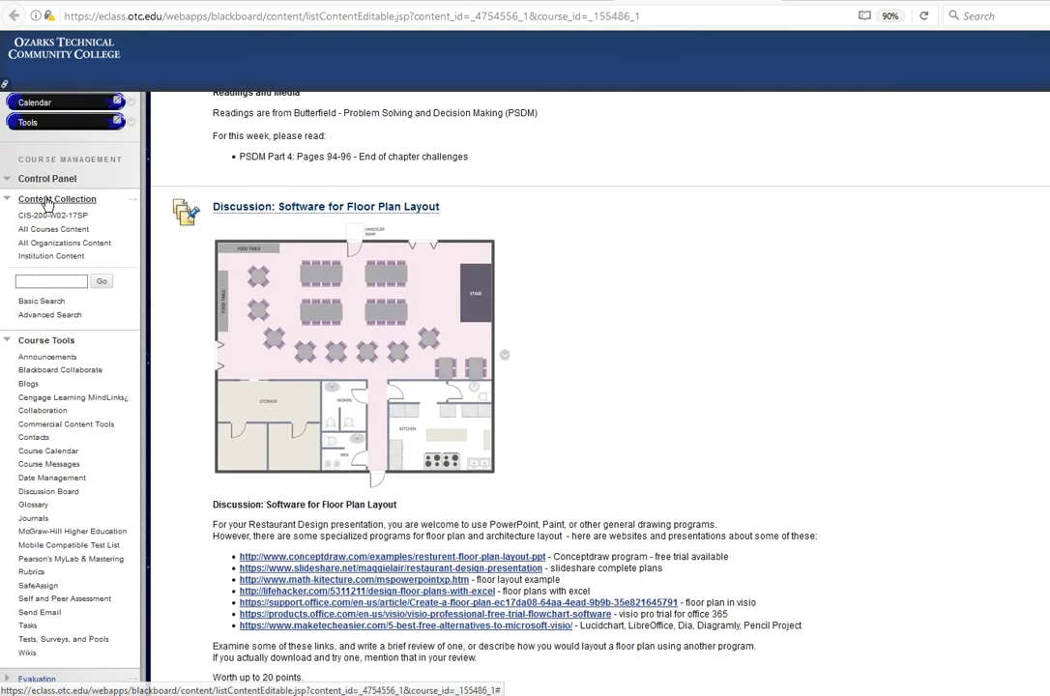
click(46, 199)
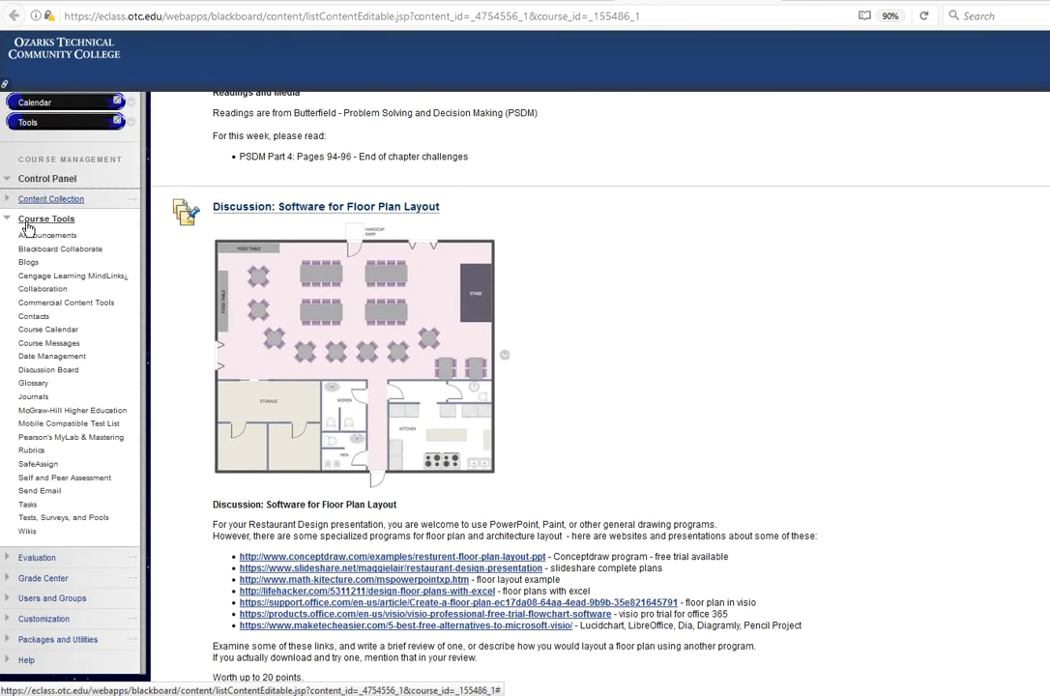
click(33, 219)
scroll(176, 311, up, 2)
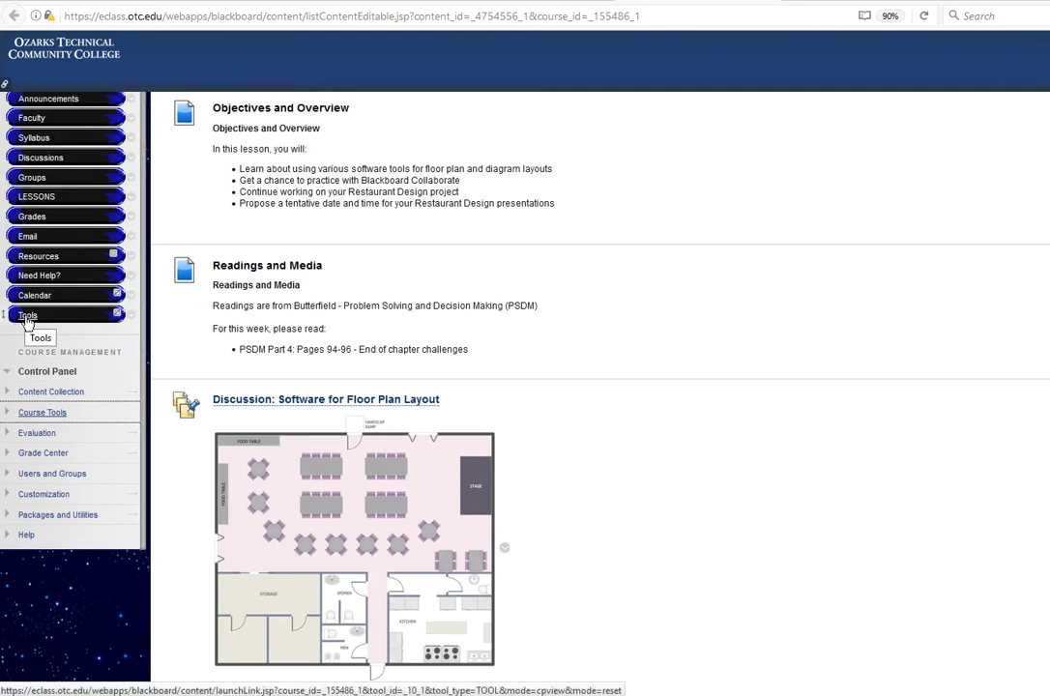
Step: Open Blackboard Collaborate from the course's Tools page and show its list of recordings
click(27, 318)
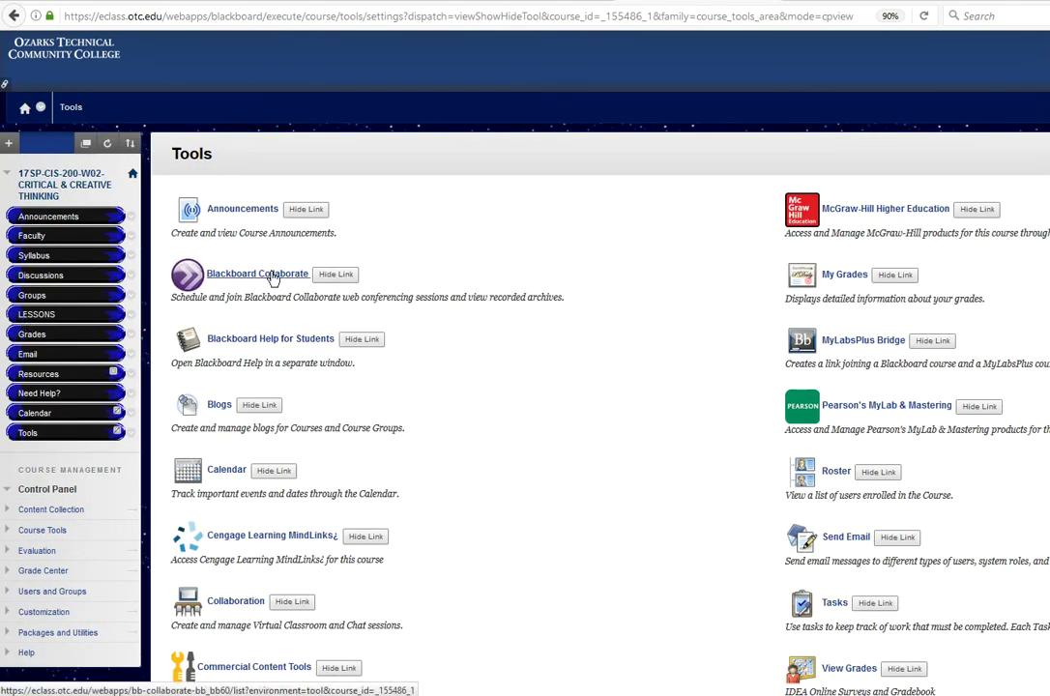
click(273, 277)
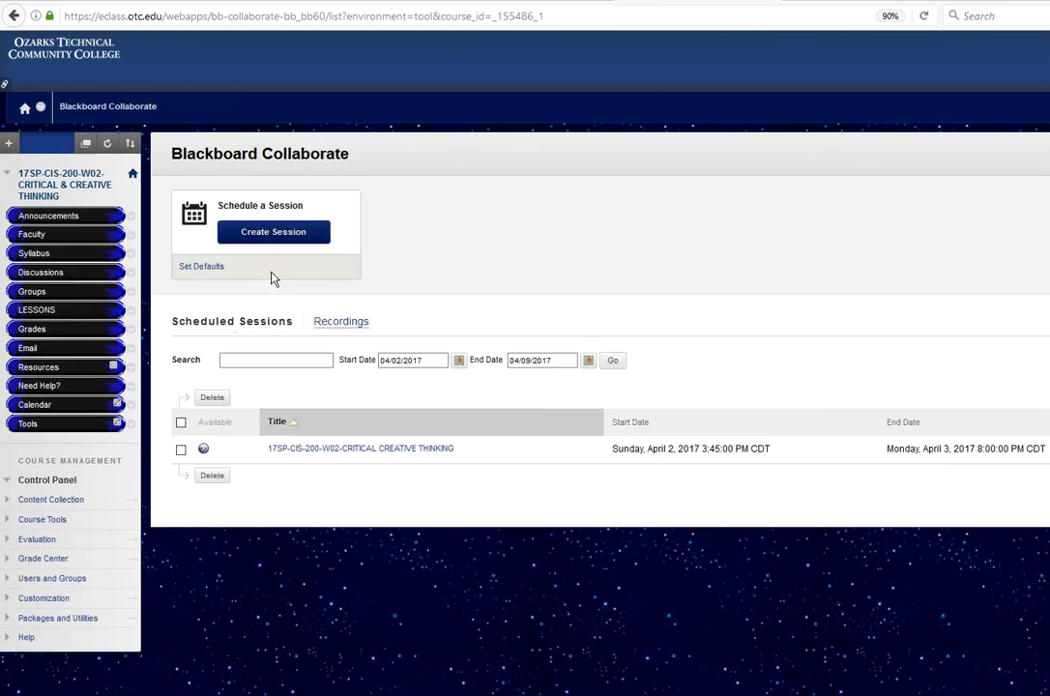
click(343, 325)
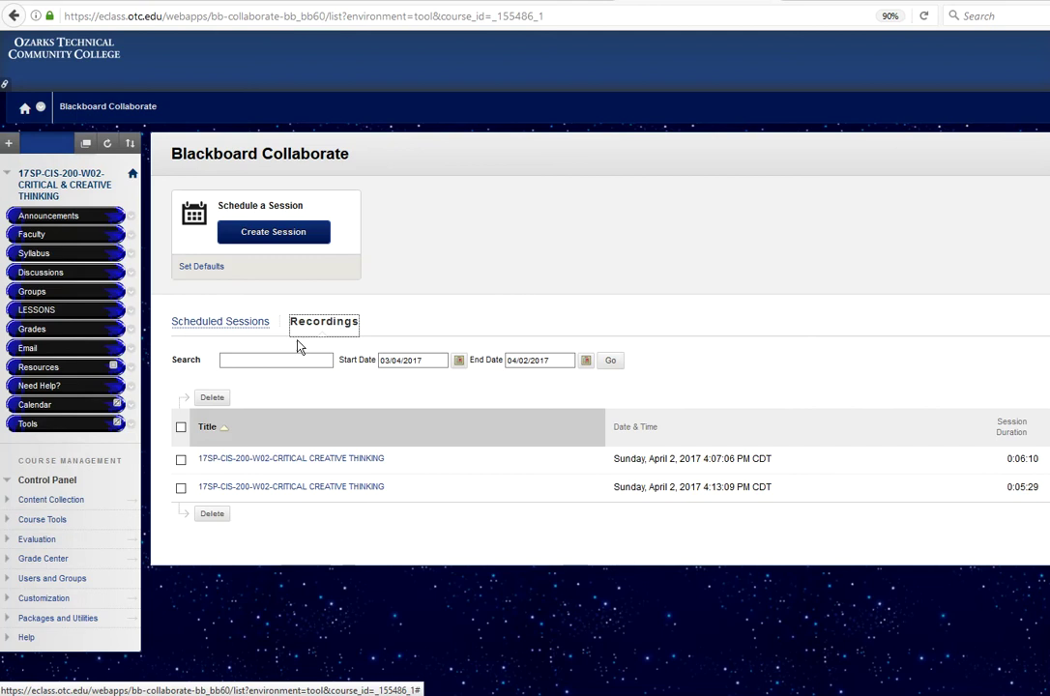
Step: Open the April 2, 2017 4:13:09 PM recording with Blackboard Collaborate Launcher, then close the playback window and confirm leaving
click(287, 490)
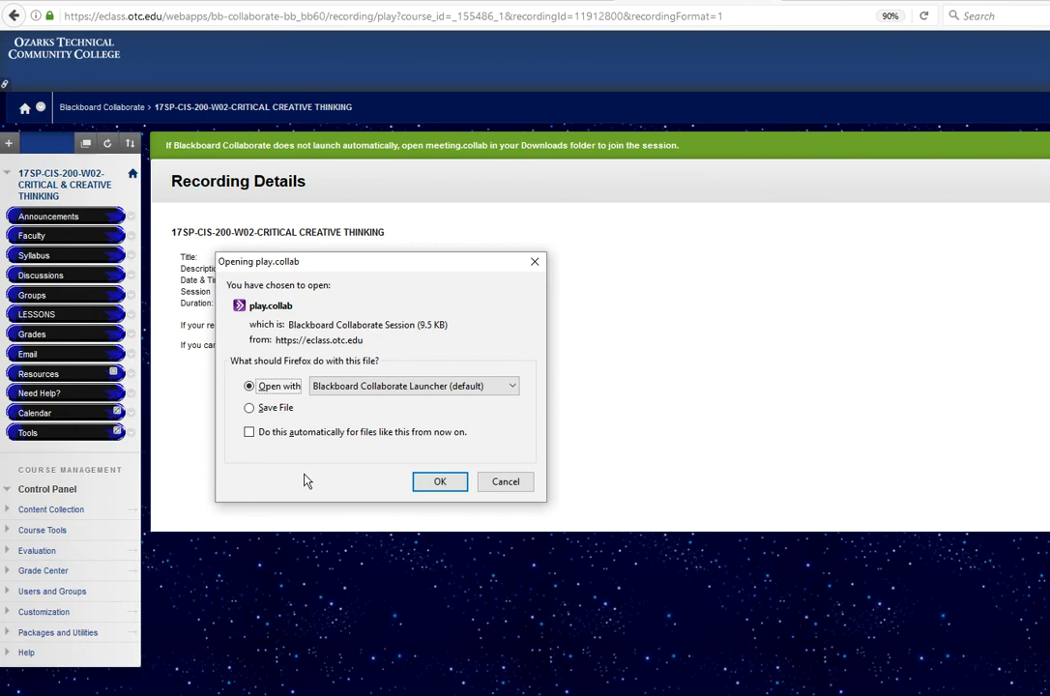
click(438, 480)
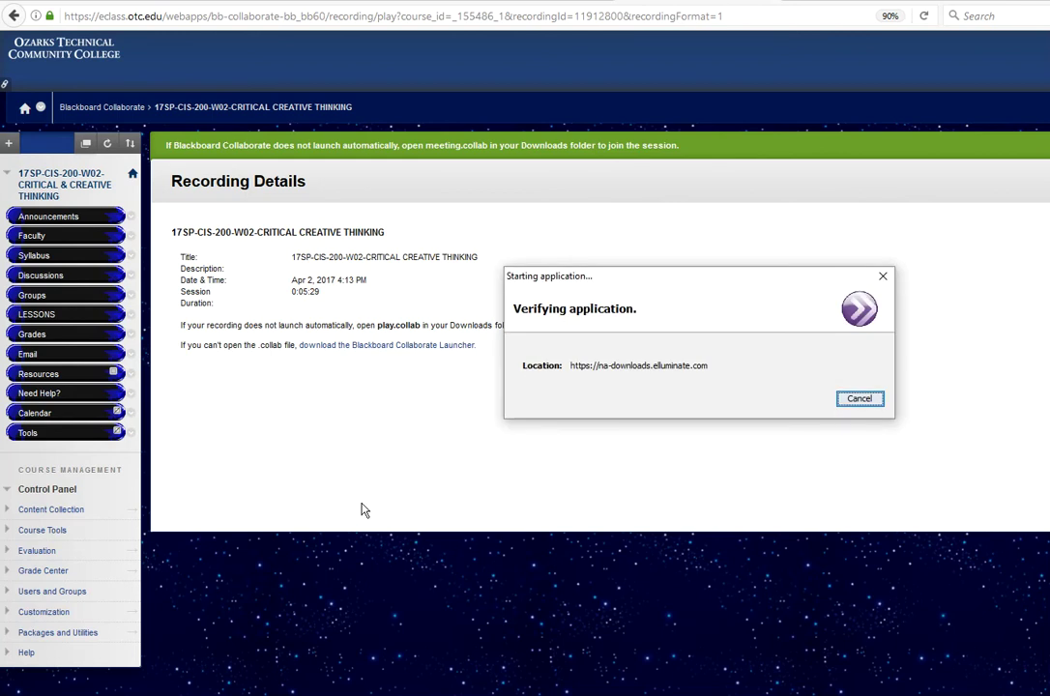
click(799, 417)
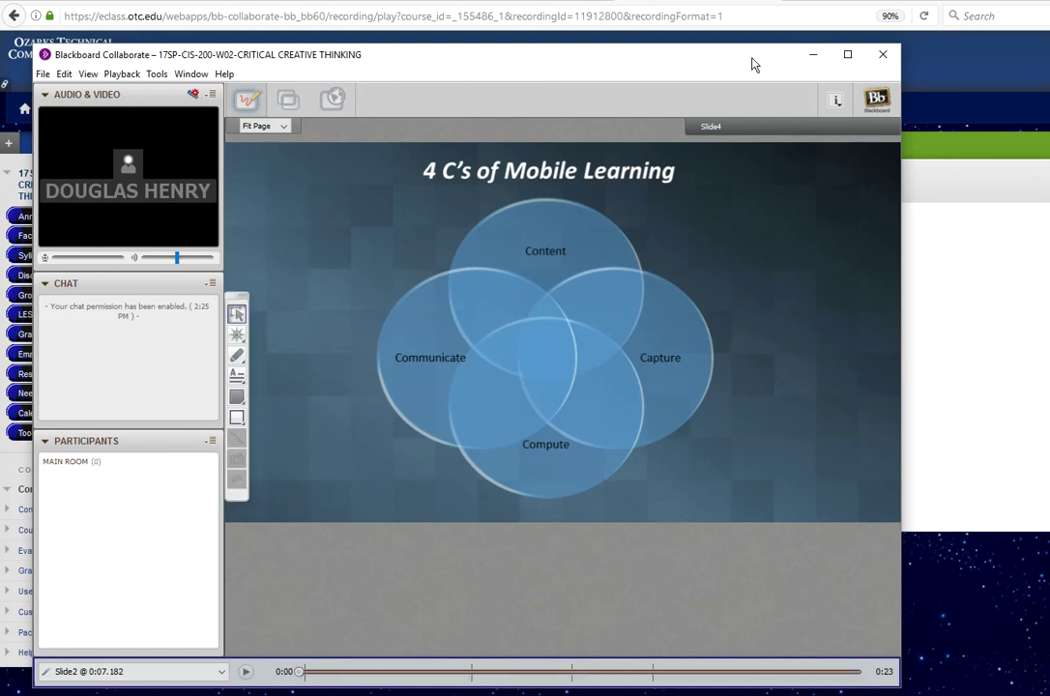
click(883, 58)
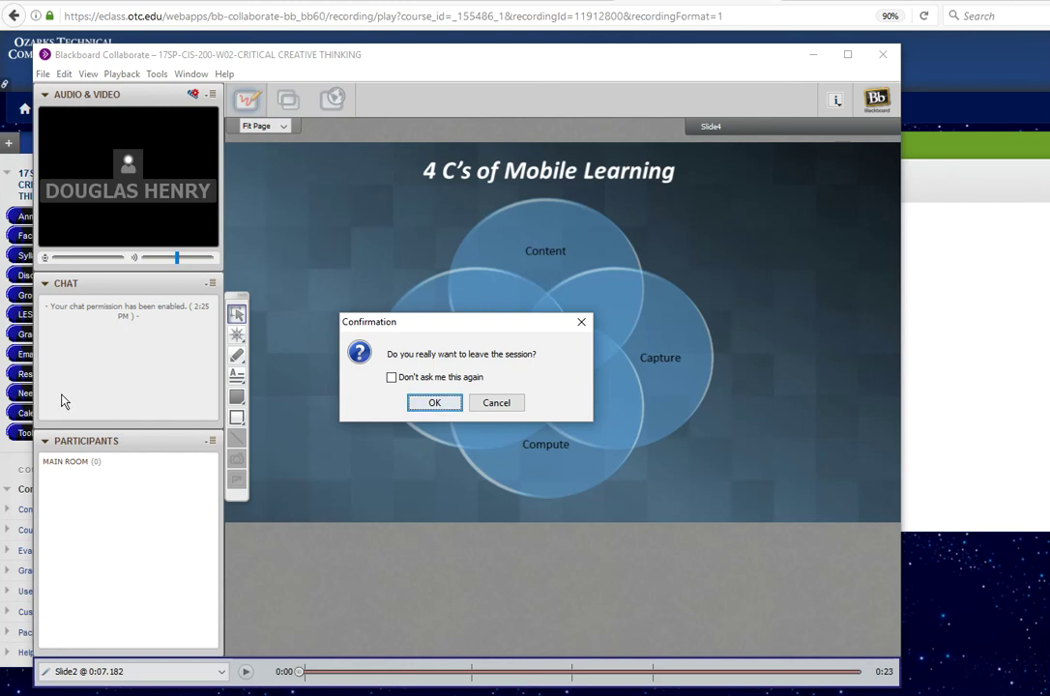
click(432, 406)
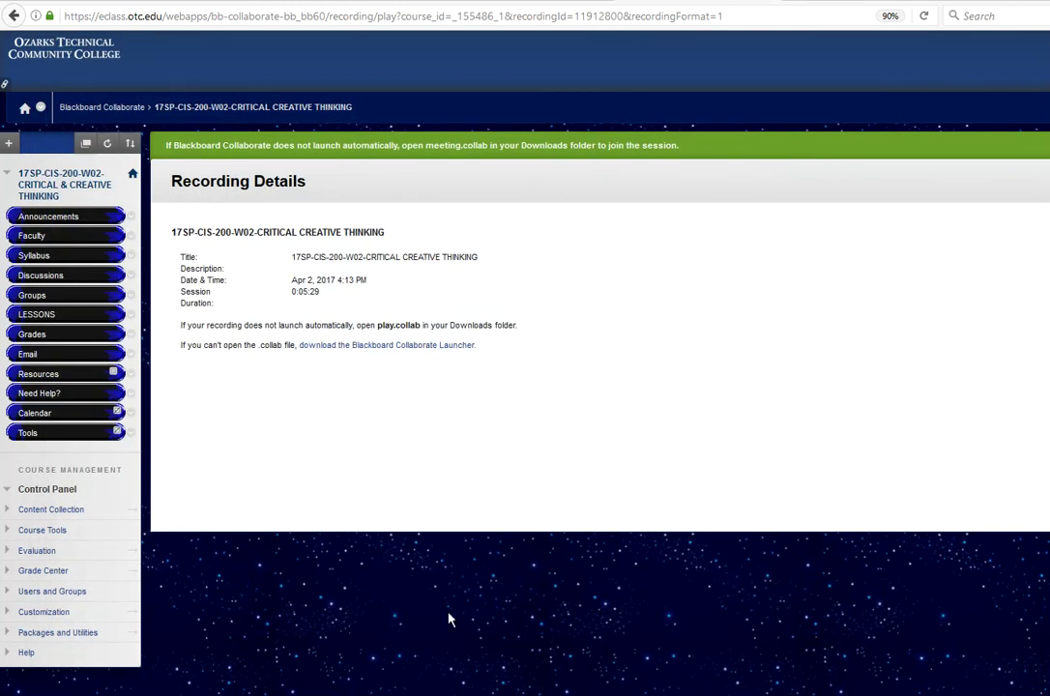